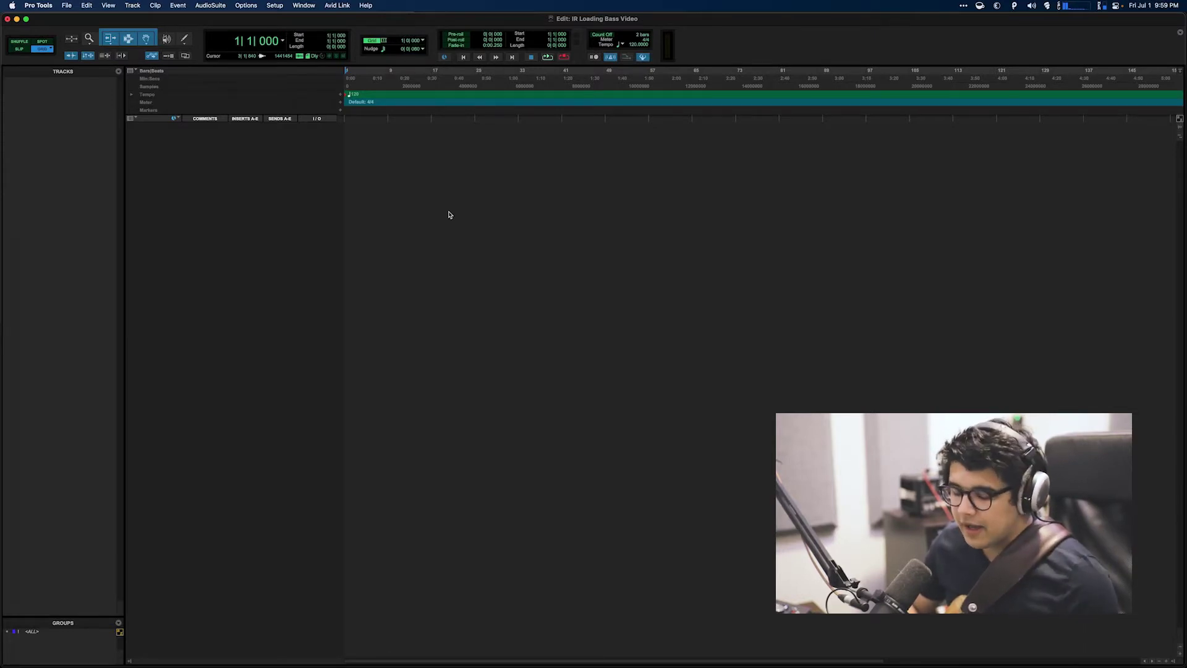
# Create one mono routing folder track named "Bass In".
pyautogui.press('super+shift+n')
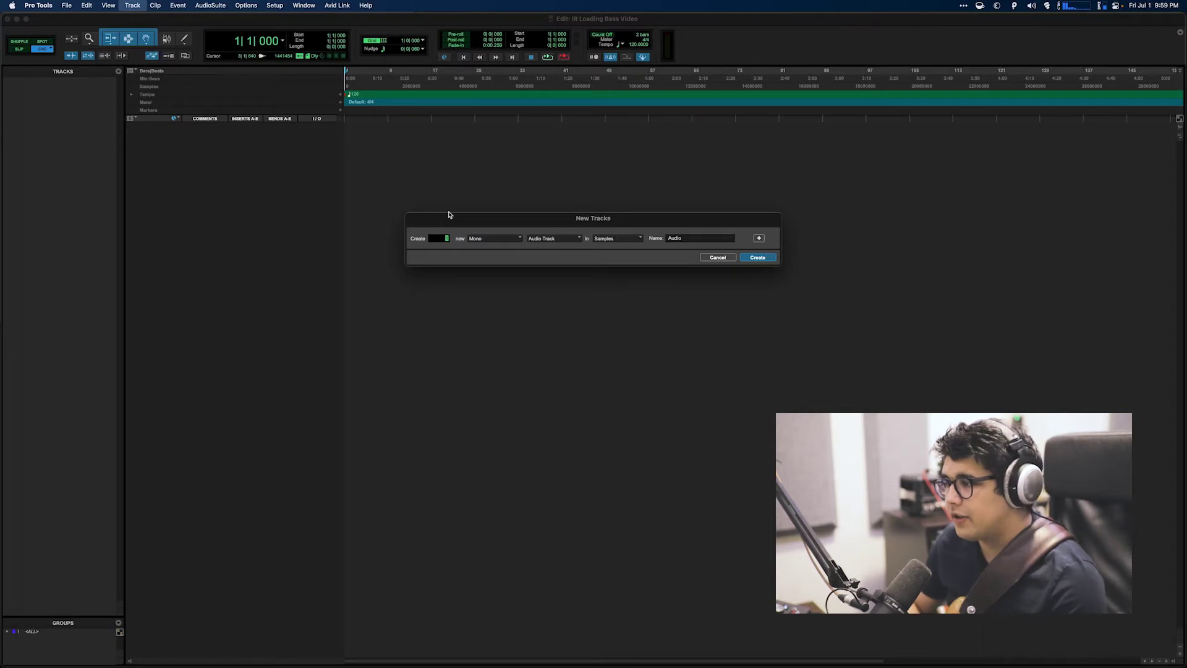
pyautogui.press('super+Up')
pyautogui.press('super+Up')
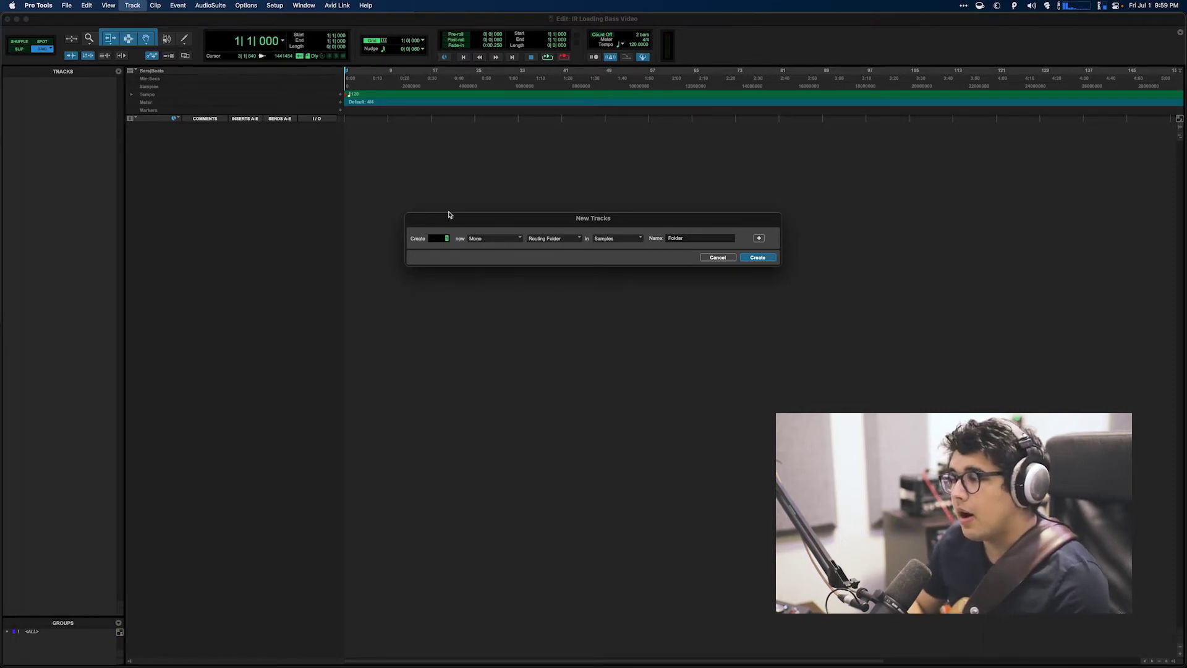
pyautogui.press('Tab')
pyautogui.write('Bass In')
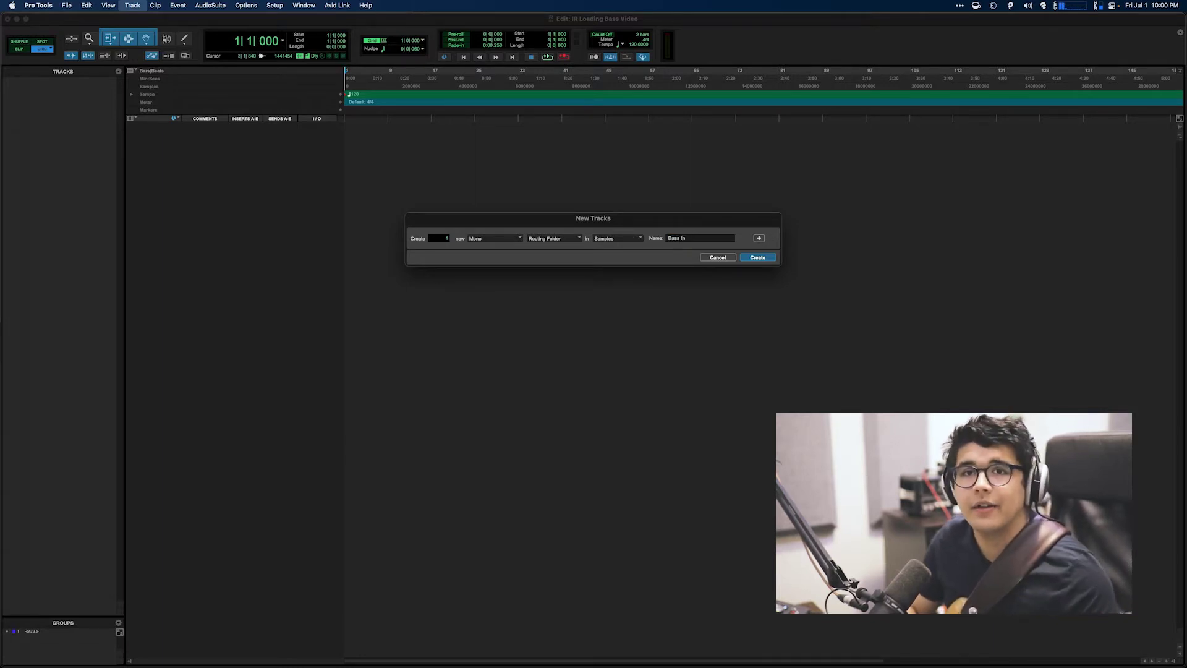
pyautogui.press('Return')
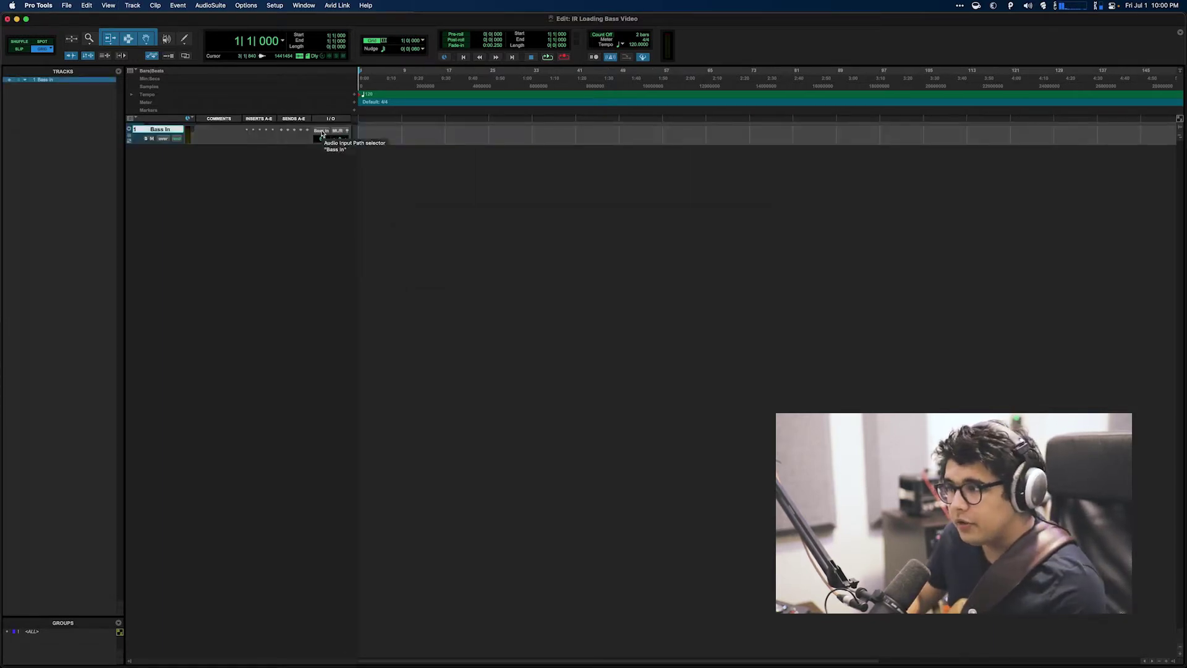
# Set the Bass In track's input to Pulse 3 (Mono) and route its output to the Bass In (Mono) bus.
pyautogui.click(322, 134)
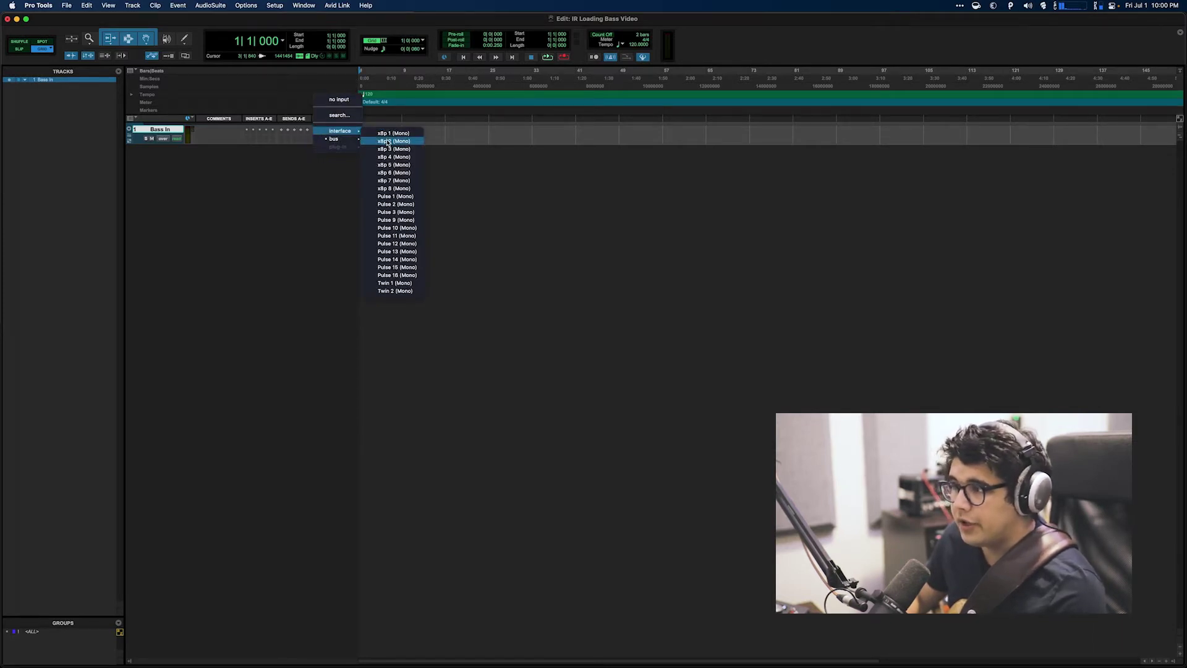
pyautogui.click(399, 211)
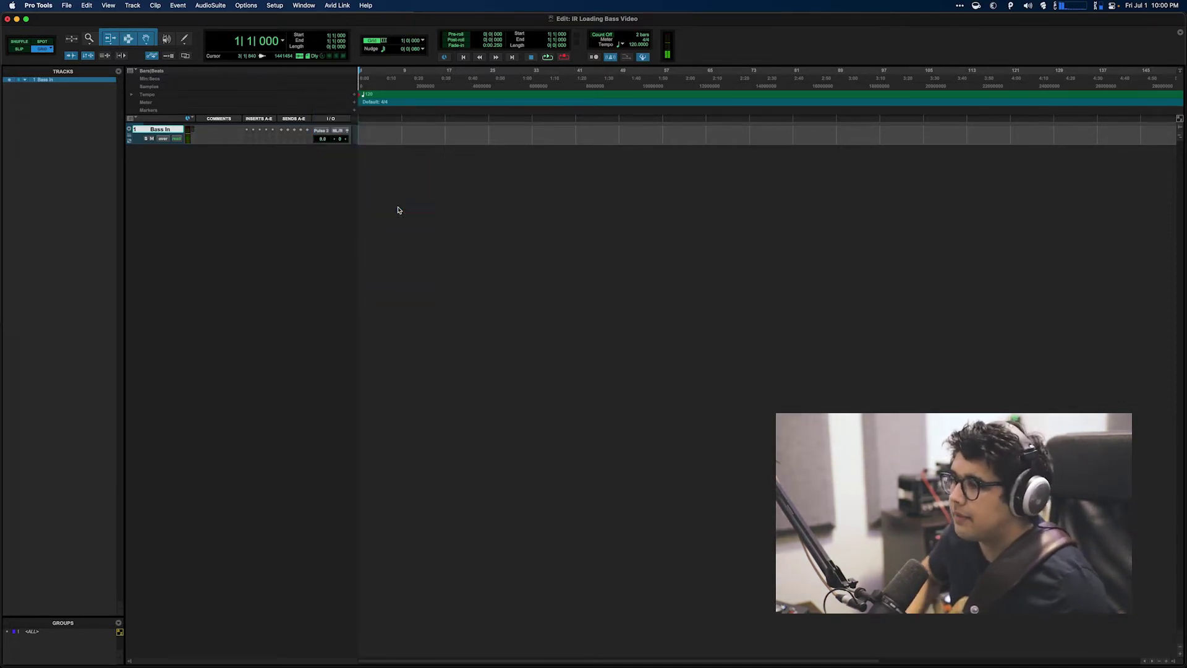
pyautogui.click(338, 131)
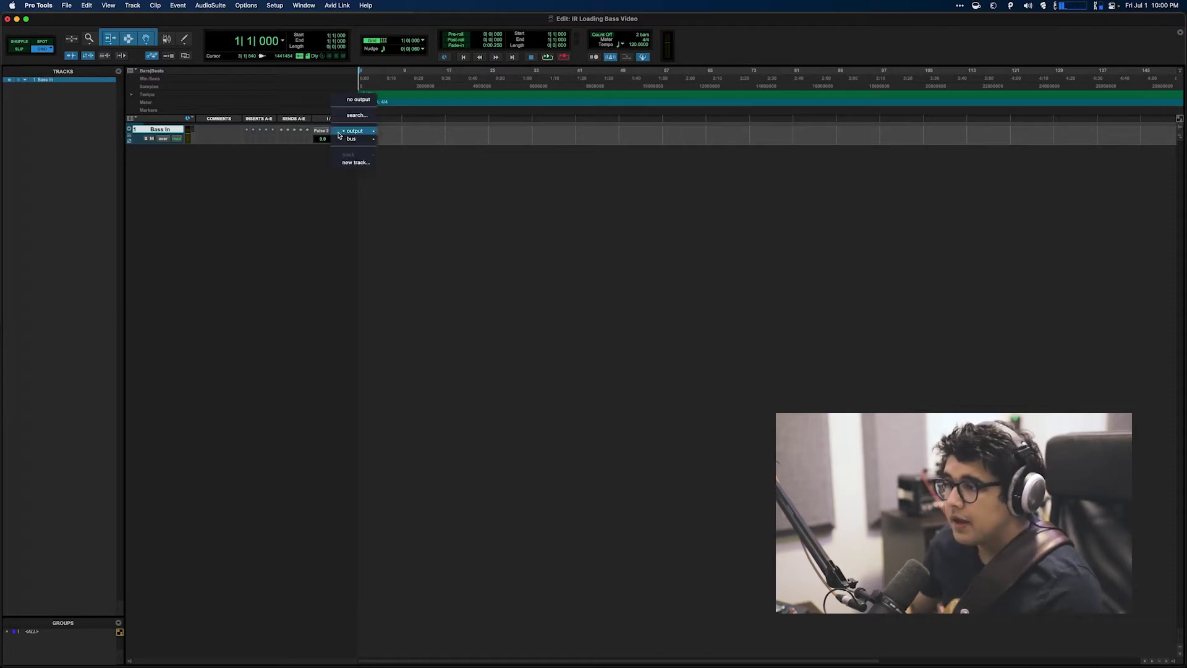
pyautogui.moveTo(338, 135)
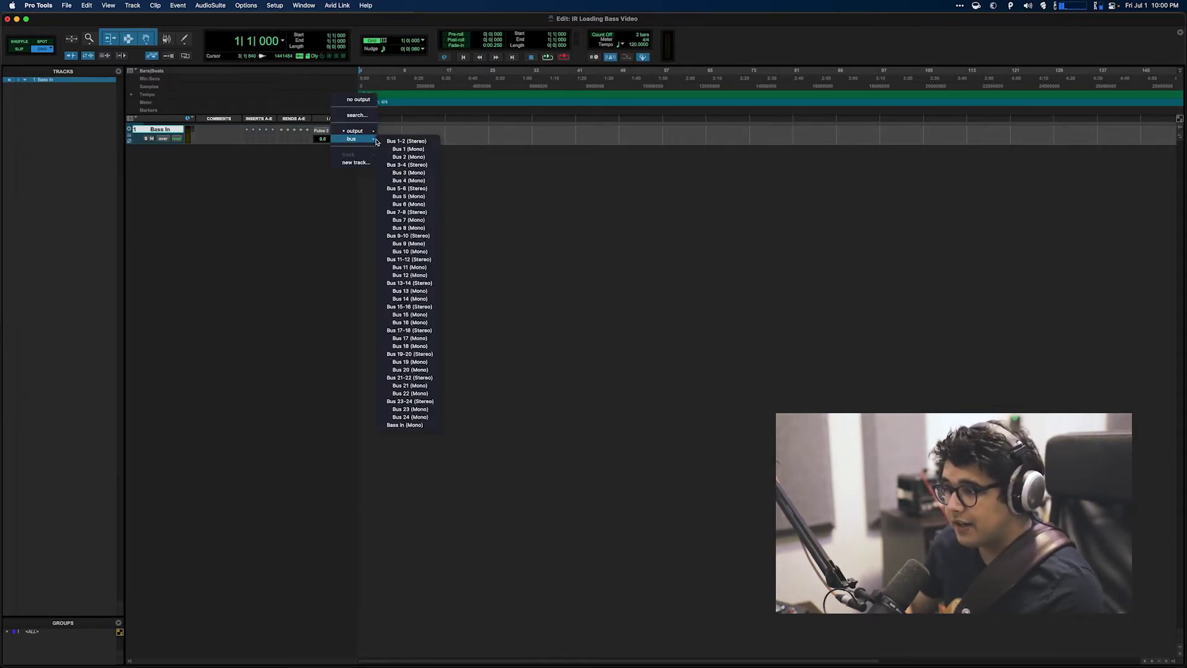
pyautogui.click(418, 427)
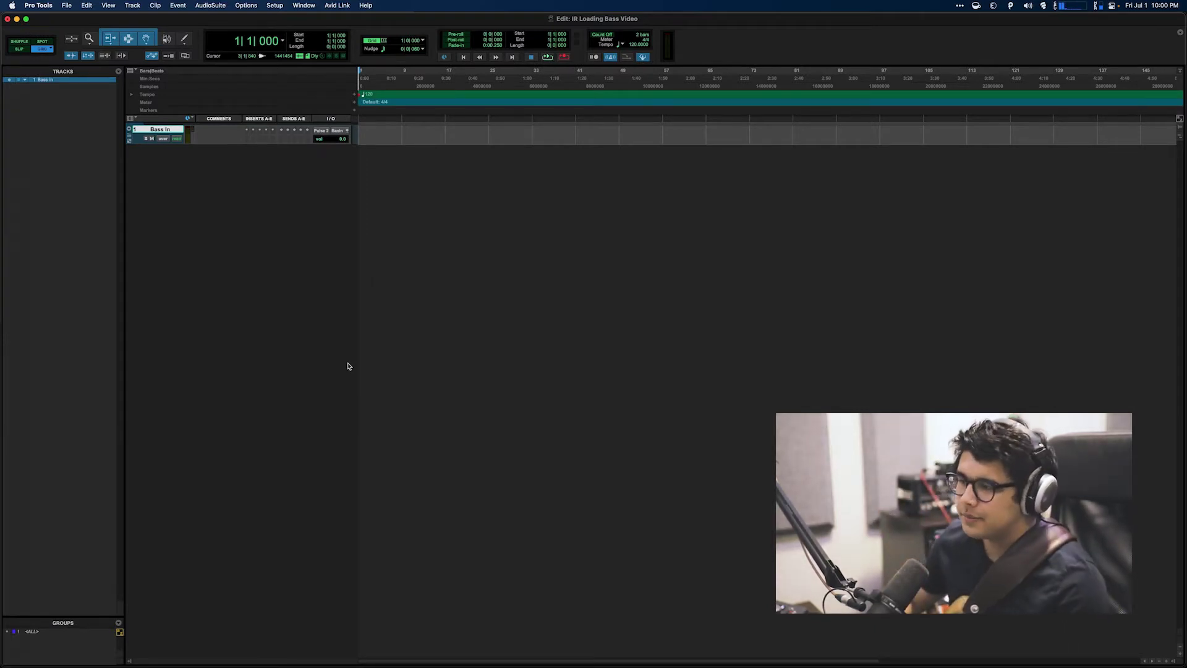
# Create three mono aux input tracks below the Bass In folder track.
pyautogui.press('super+shift+n')
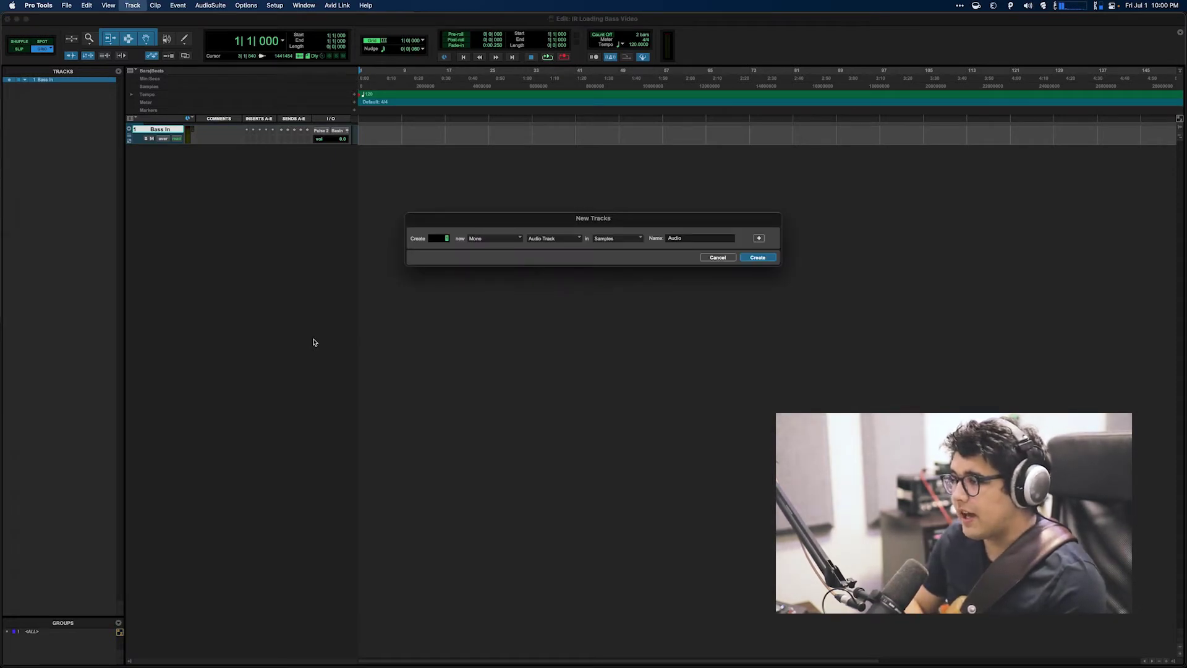
pyautogui.press('super+Down')
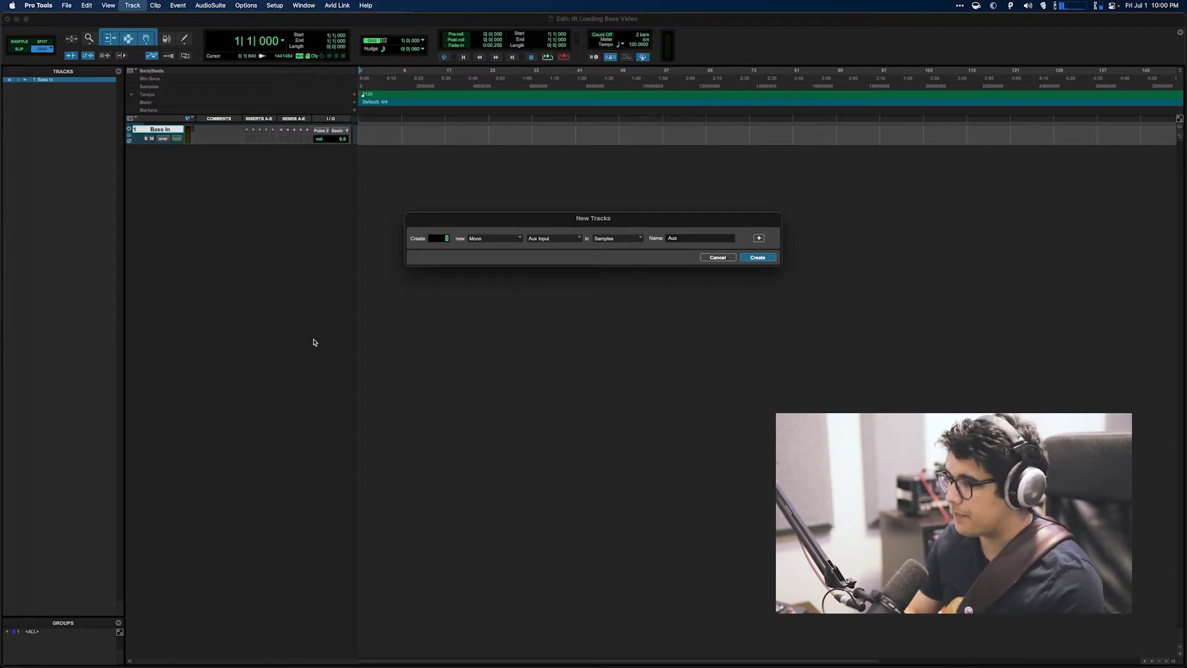
pyautogui.press('Return')
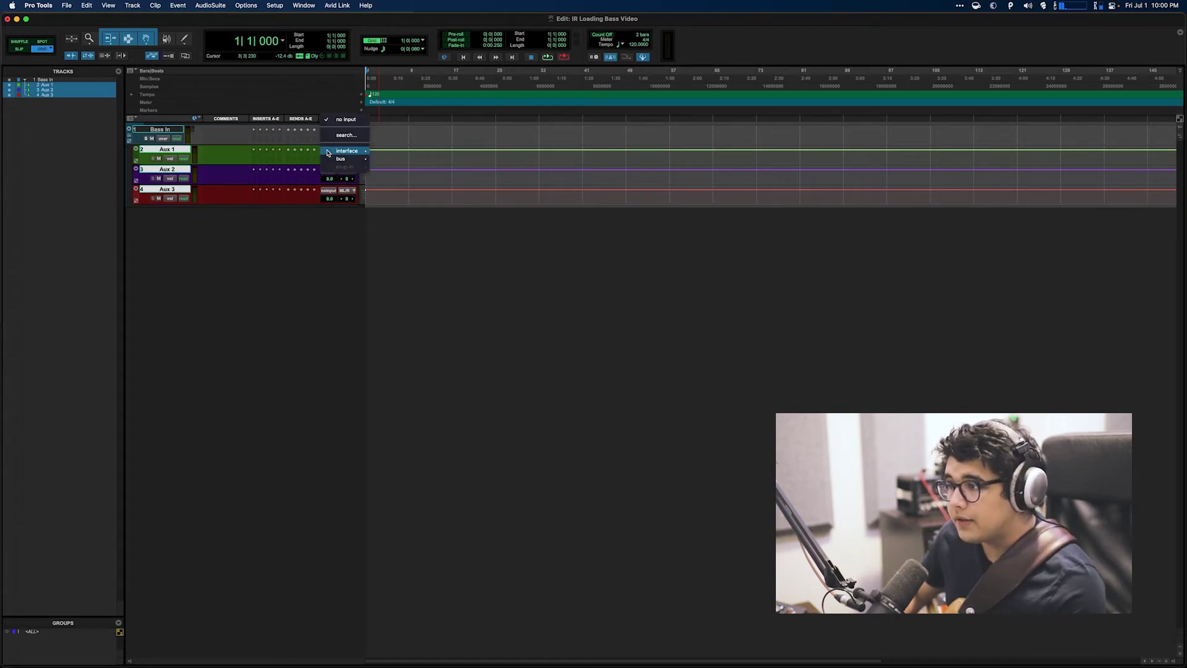
# Set the input of all three new aux tracks to the Bass In bus.
pyautogui.click(327, 154)
pyautogui.write('Bass')
pyautogui.press('Return')
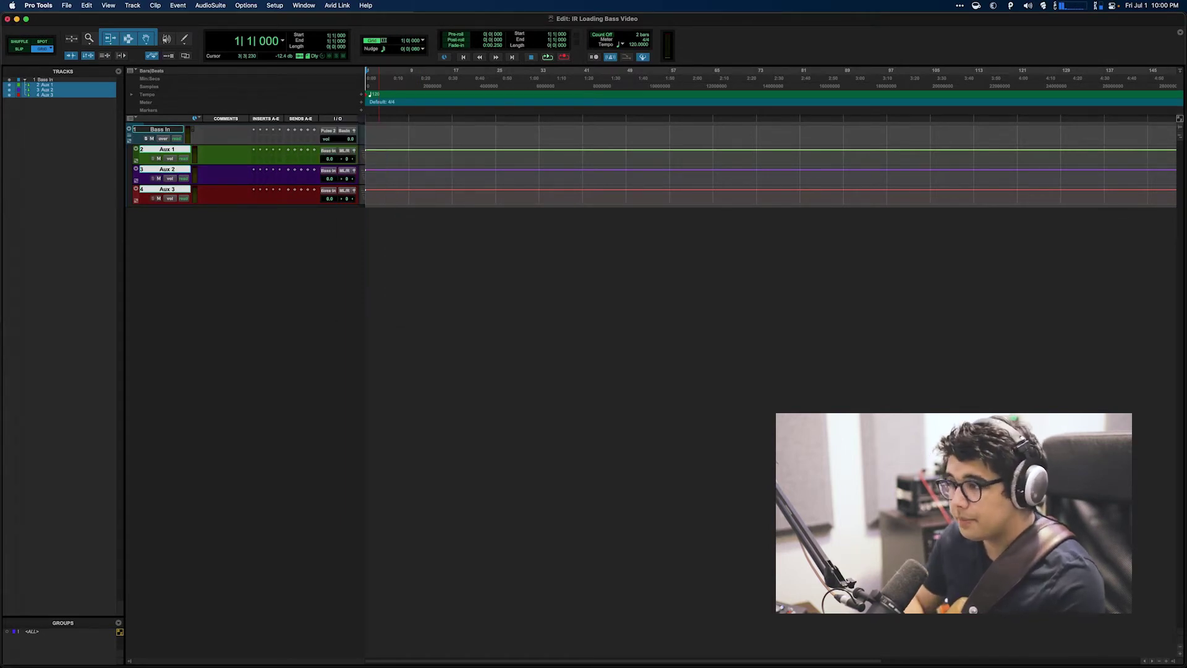
# Rename the three aux tracks, in order, Condenser, Room and Sub.
pyautogui.doubleClick(179, 151)
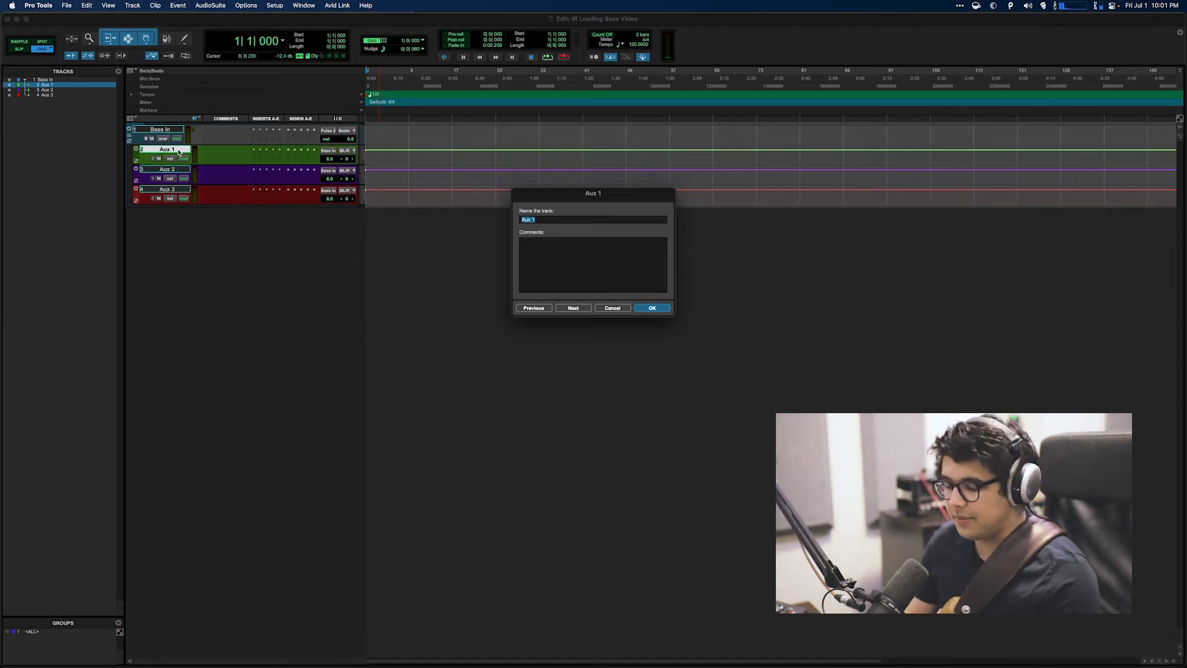
pyautogui.write('Clean DI')
pyautogui.press('BackSpace')
pyautogui.press('BackSpace')
pyautogui.press('super+a')
pyautogui.press('BackSpace')
pyautogui.write('Condenser')
pyautogui.press('super+Right')
pyautogui.write('Room')
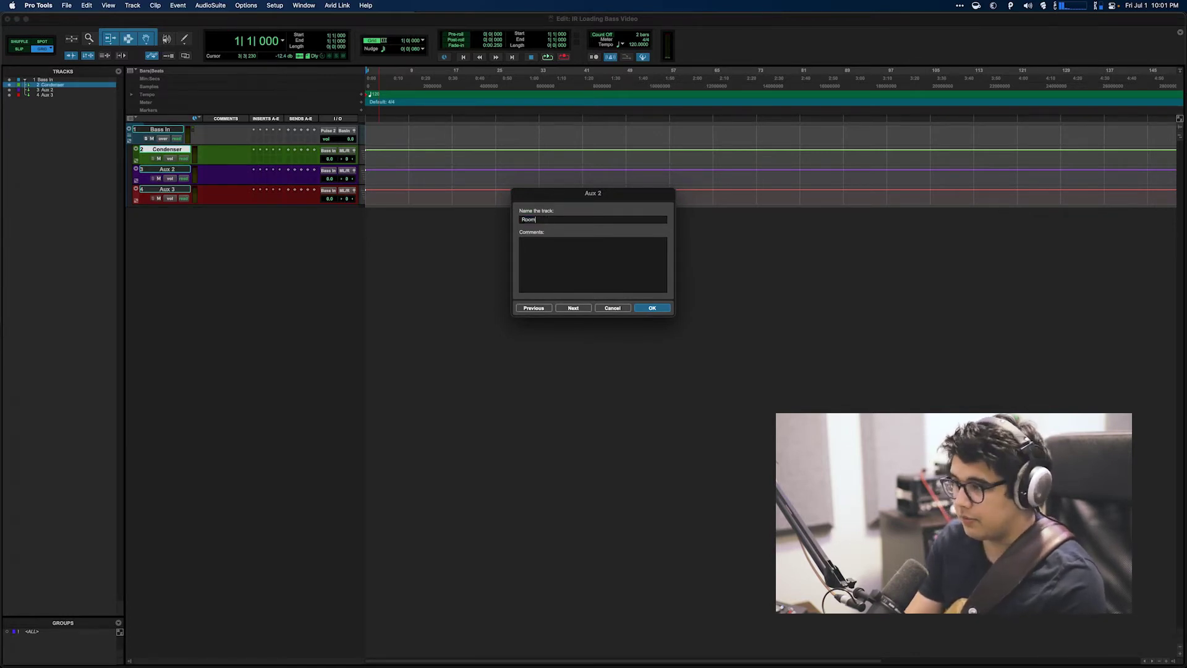
pyautogui.press('super+Right')
pyautogui.write('Sub')
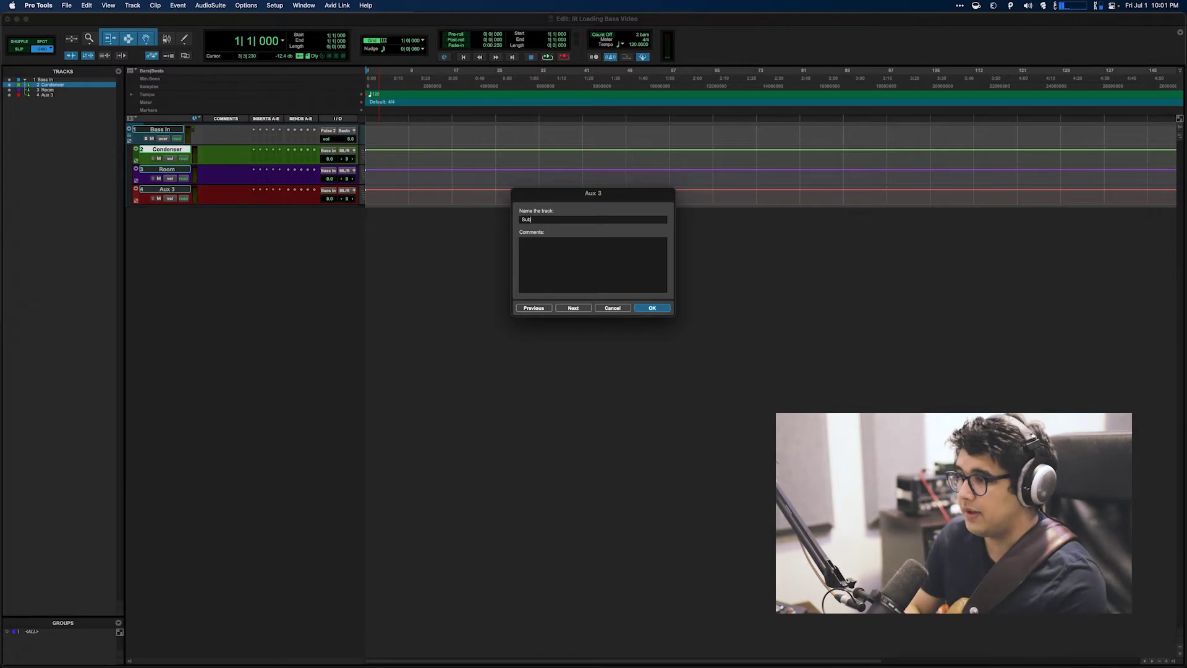
pyautogui.press('Return')
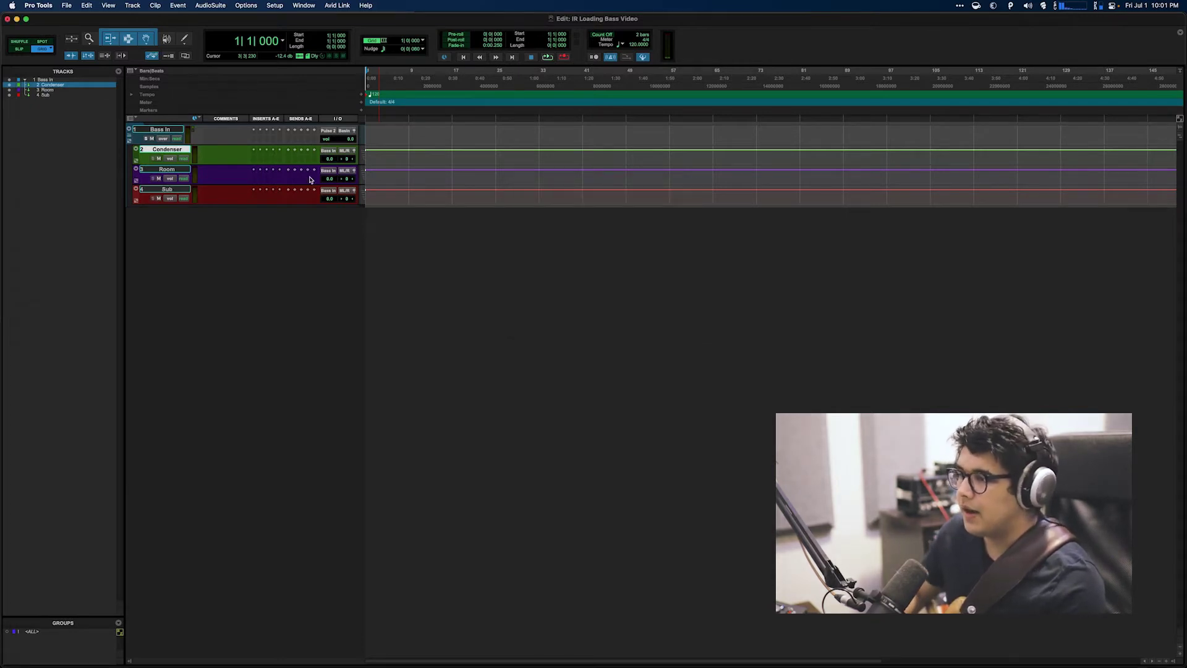
# Insert the mono Bassdude amp plug-in on the Bass In track.
pyautogui.click(254, 143)
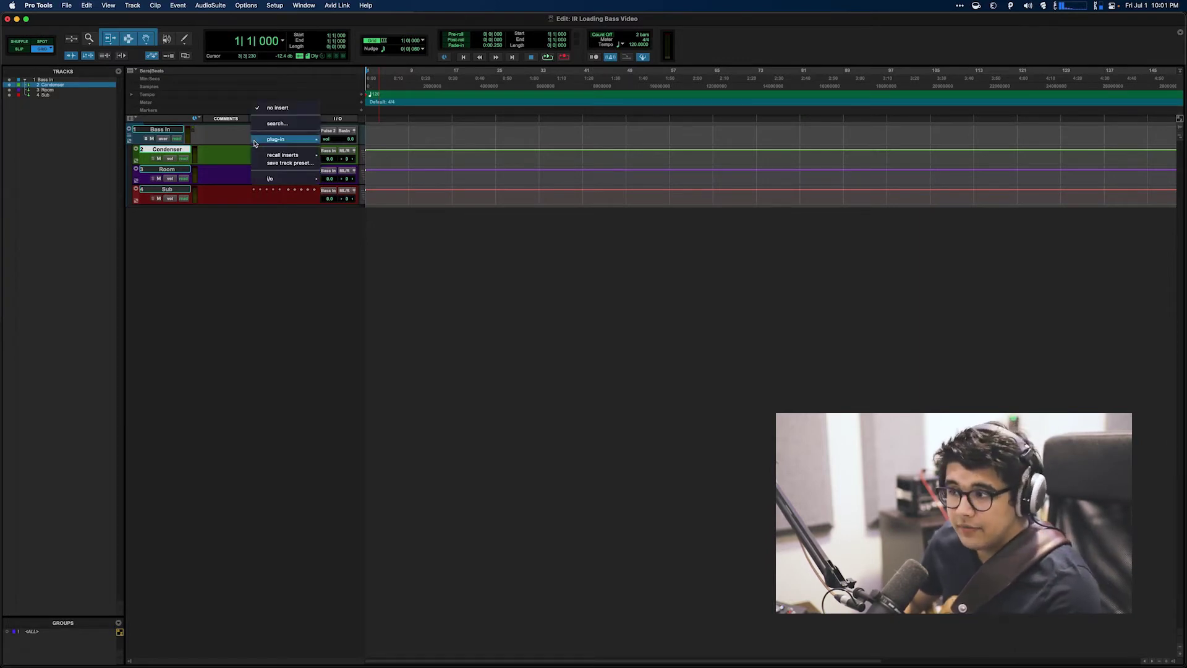
pyautogui.moveTo(260, 143)
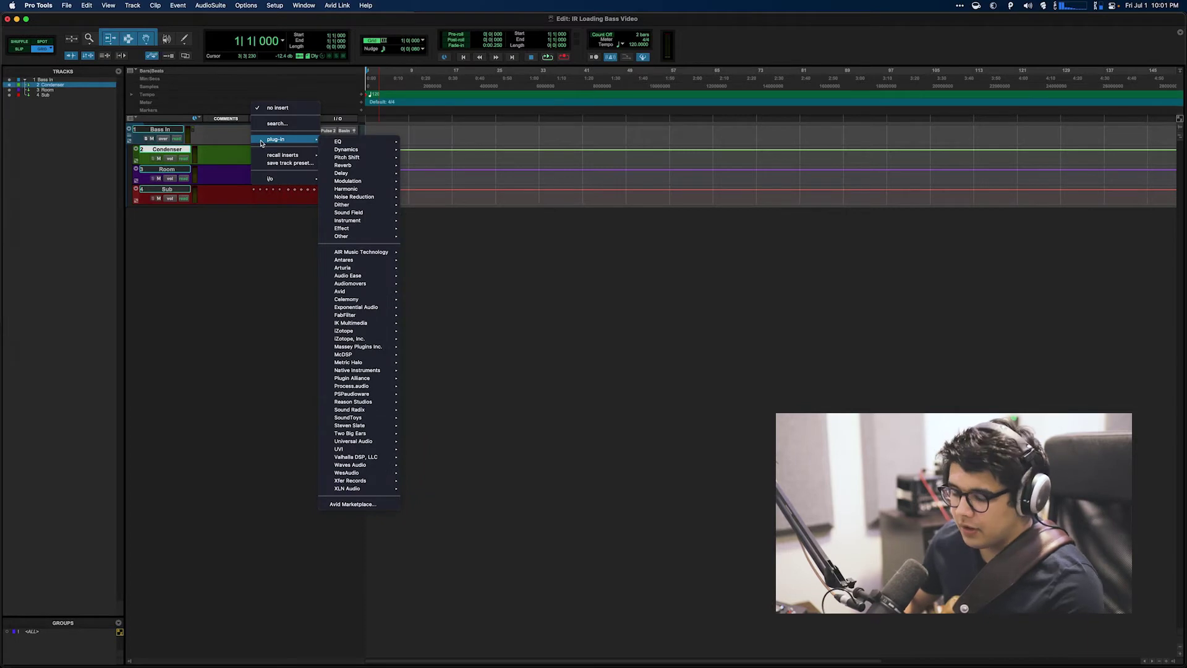
pyautogui.click(277, 123)
pyautogui.write('bass')
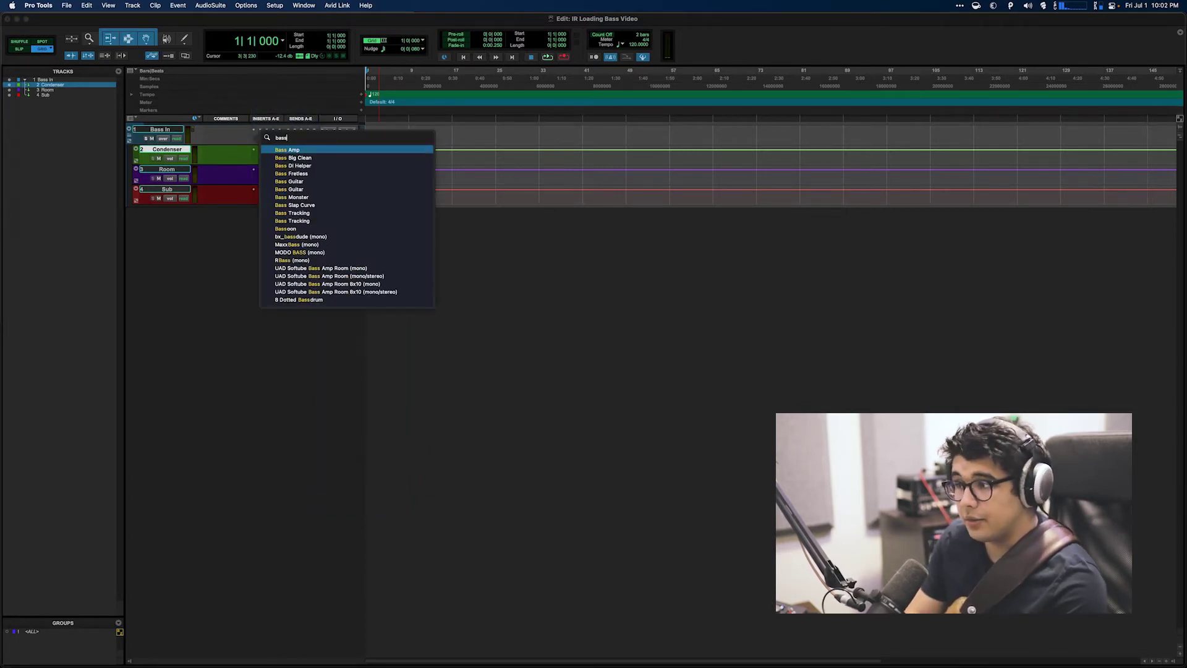
pyautogui.write('dude')
pyautogui.press('Return')
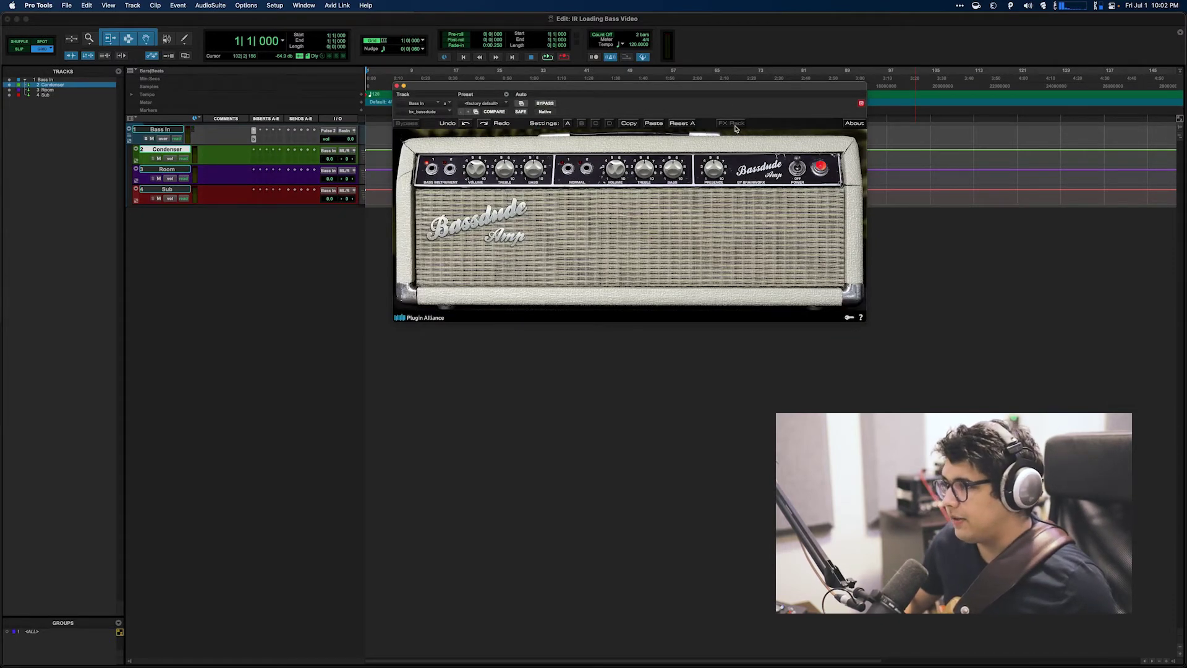
# Show the Bassdude amp's FX Rack and set its recording chain to 68 EMPTY - PLAY VIA A REAL CAB.
pyautogui.click(733, 124)
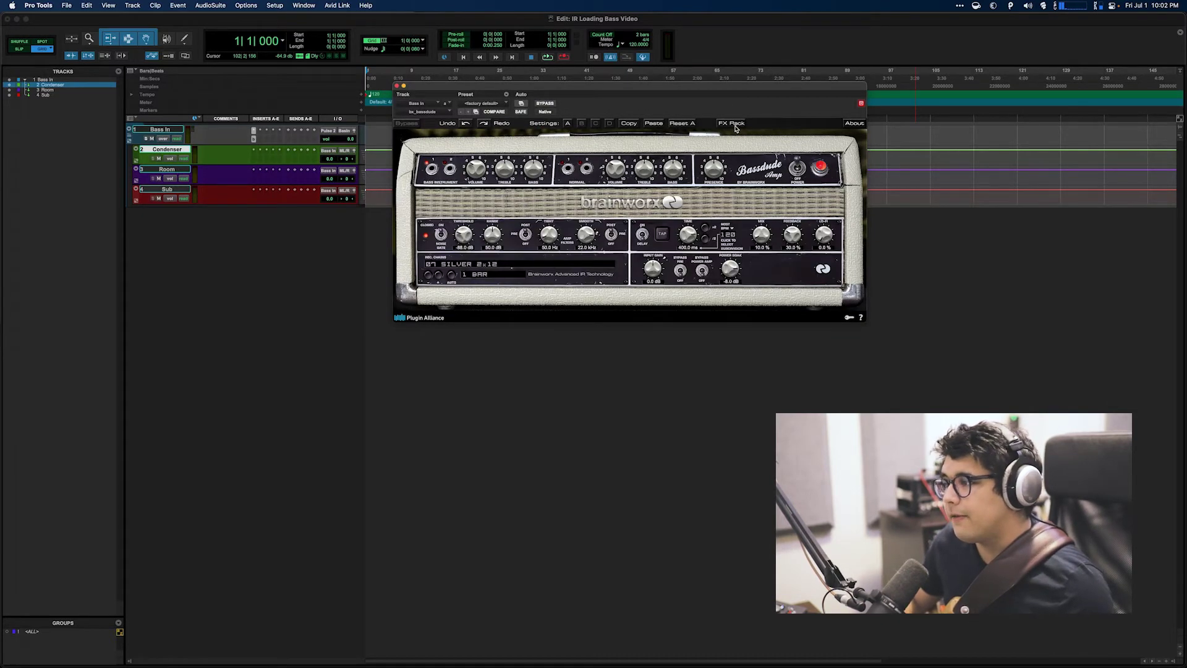
pyautogui.click(522, 266)
pyautogui.scroll(-5, 528, 488)
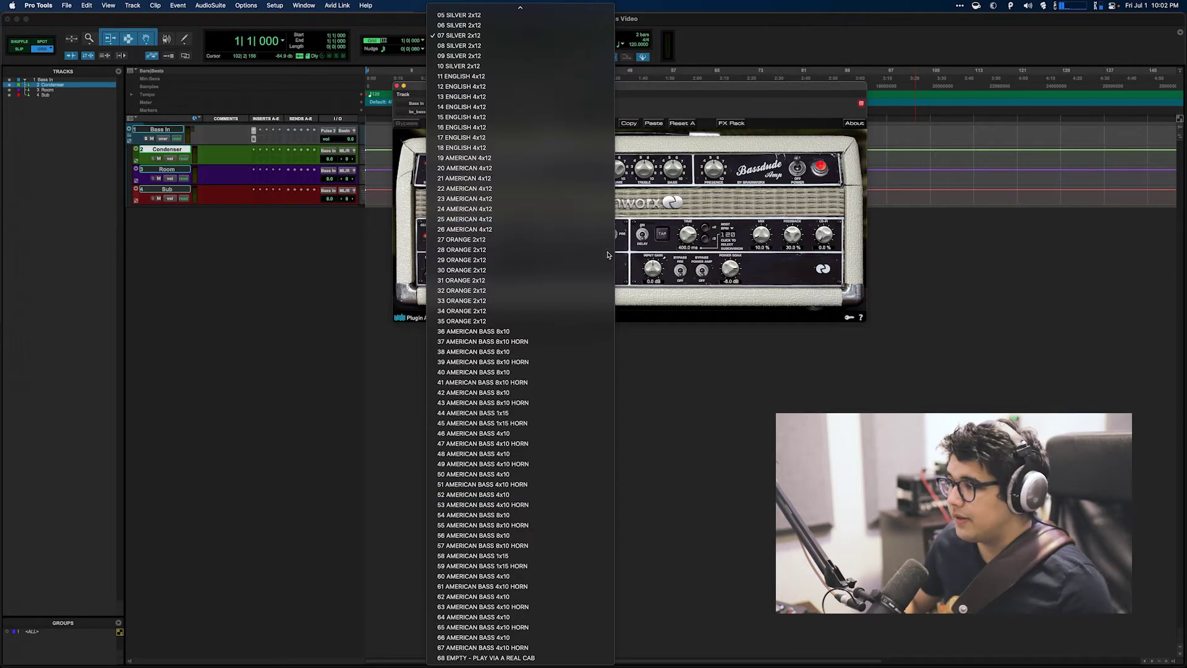
pyautogui.click(512, 657)
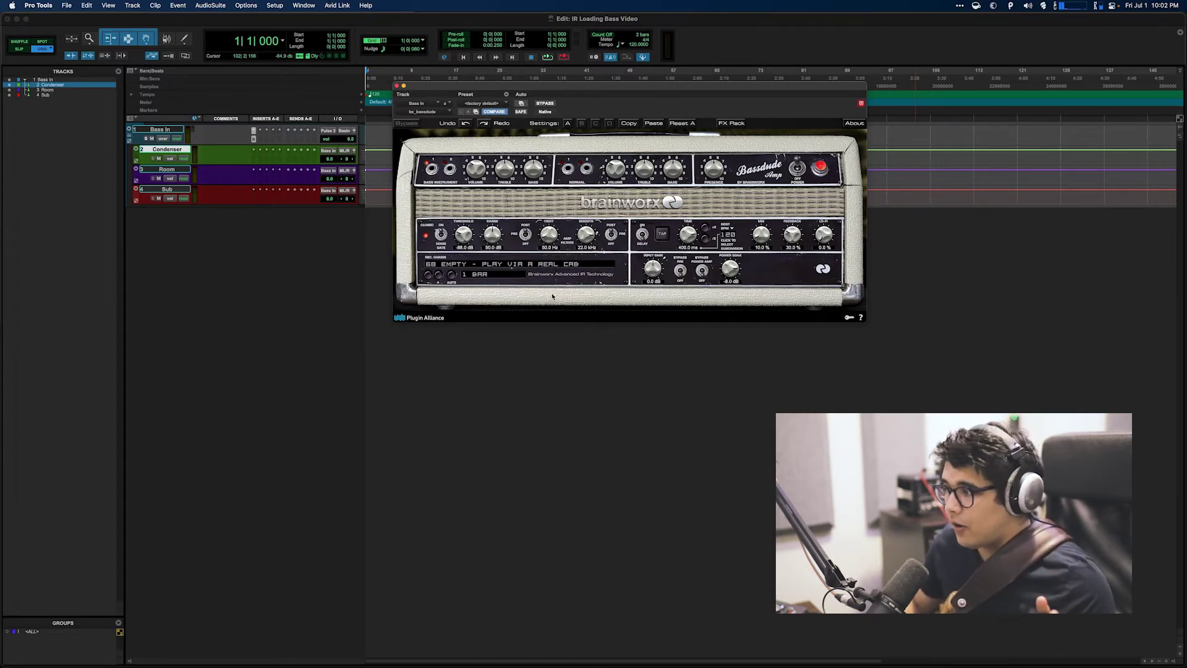
pyautogui.click(396, 85)
# Insert the Space (mono) plug-in on the Condenser track.
pyautogui.click(253, 150)
pyautogui.write('space')
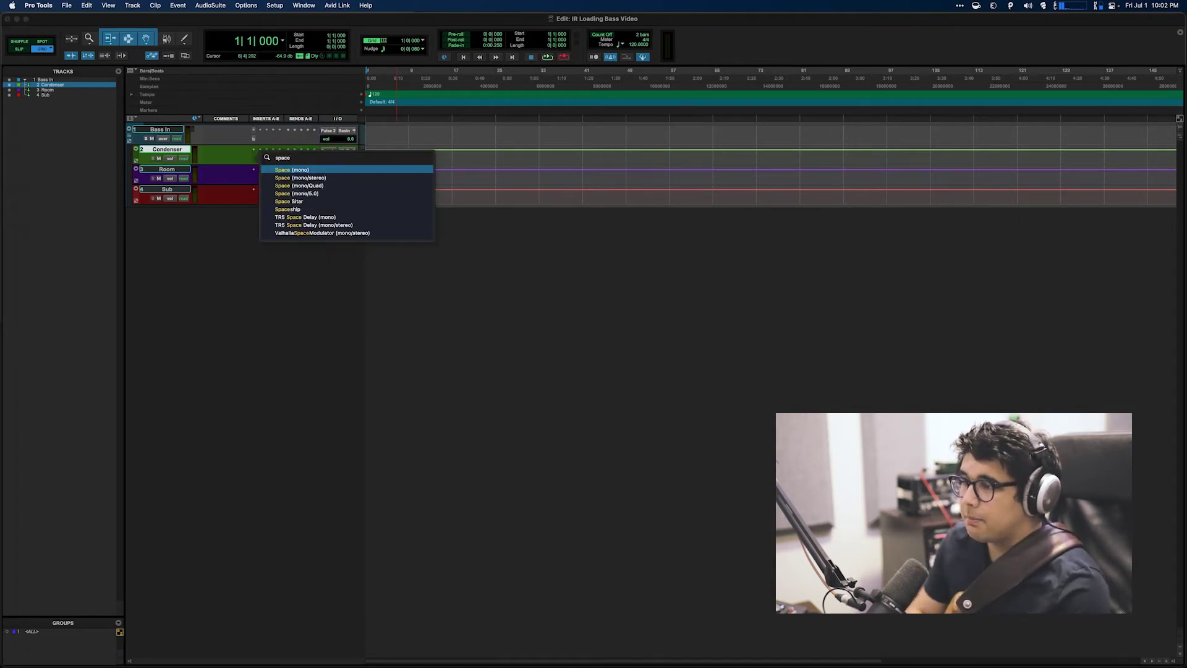
pyautogui.press('Return')
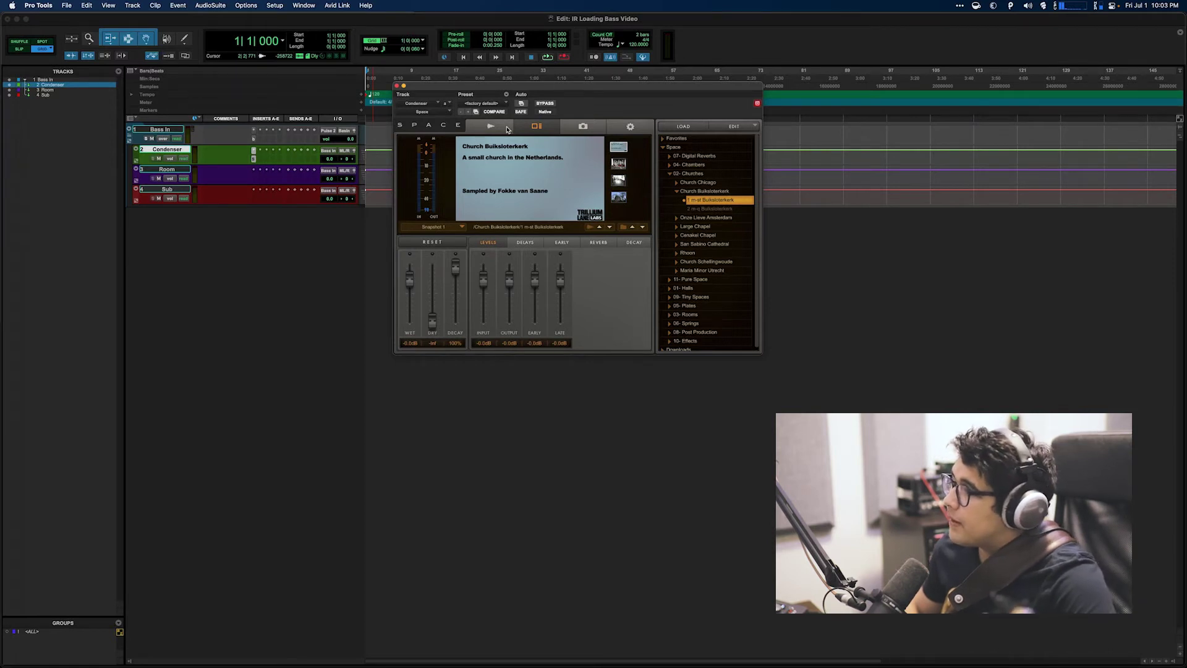
# Load the OH 410 AMPG SVT-10 FAT CND impulse response from Downloads into Space, and check the plug-in's preferences.
pyautogui.click(507, 129)
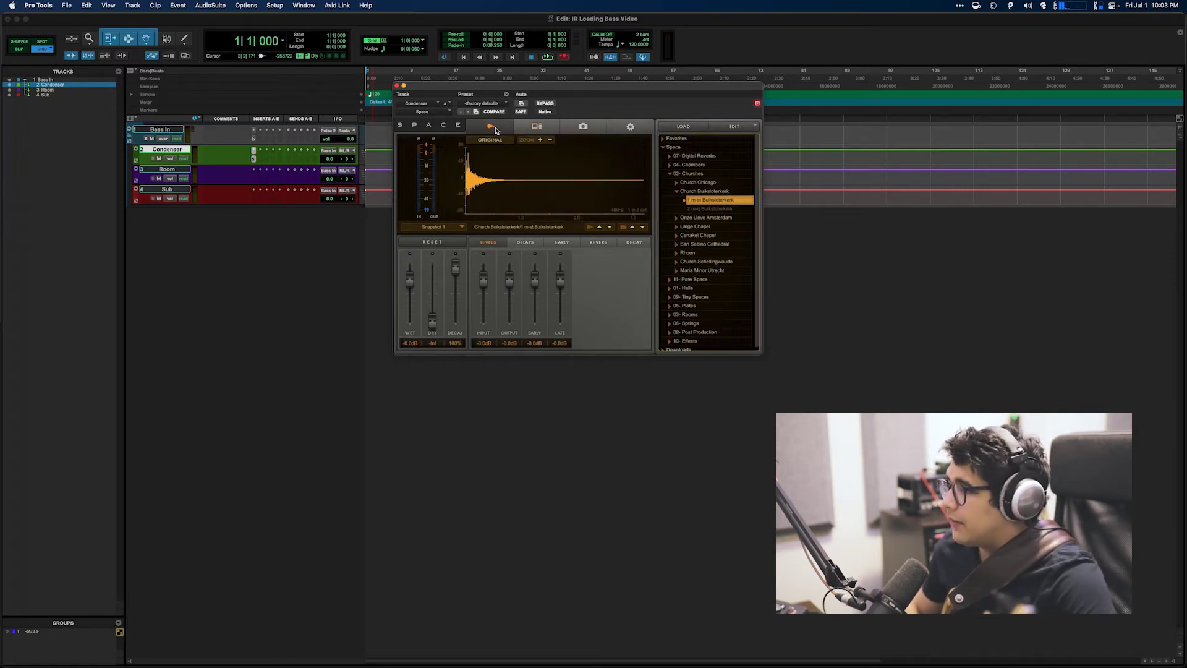
pyautogui.click(750, 128)
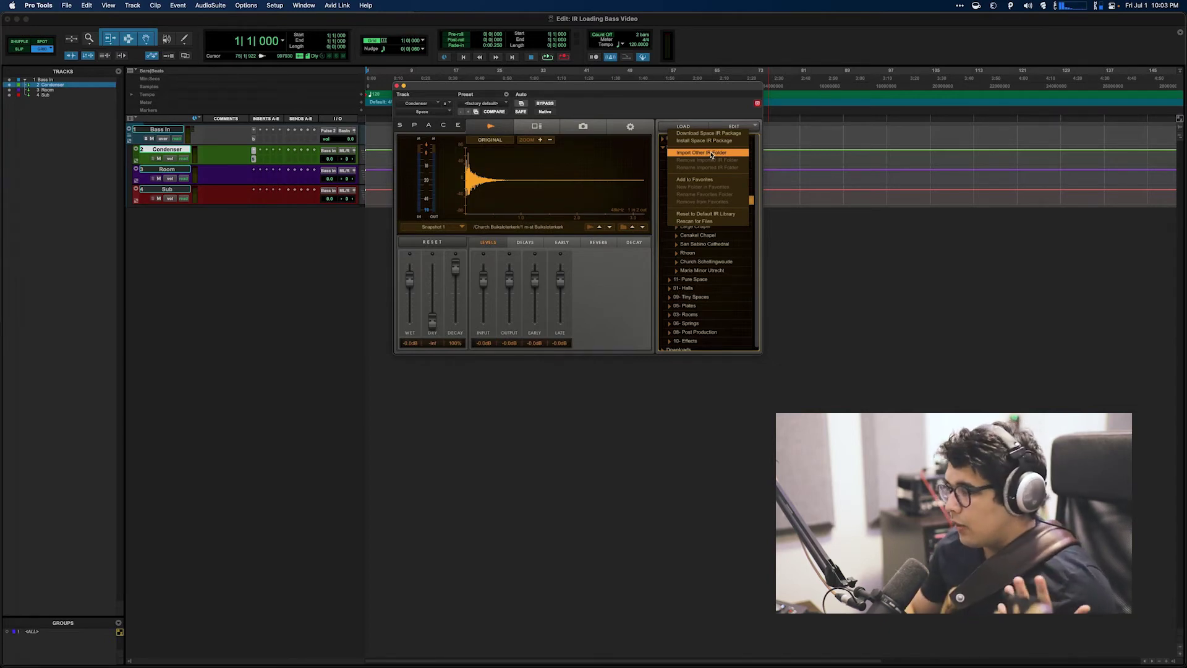
pyautogui.click(708, 280)
pyautogui.scroll(-1, 707, 332)
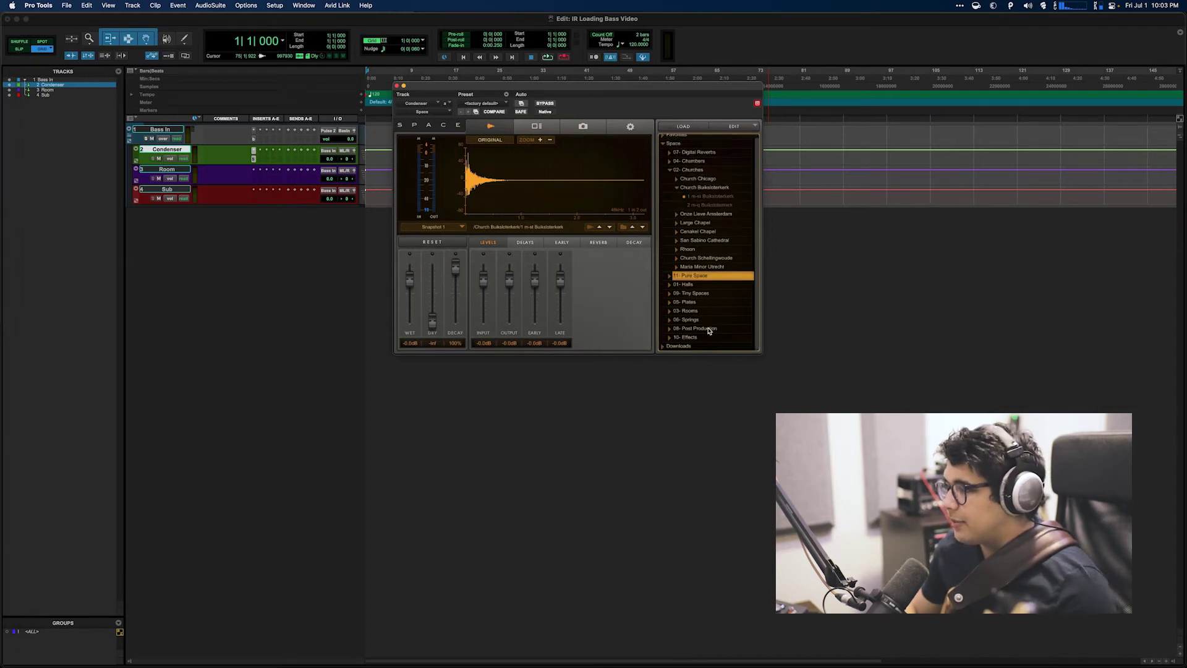
pyautogui.scroll(-5, 698, 344)
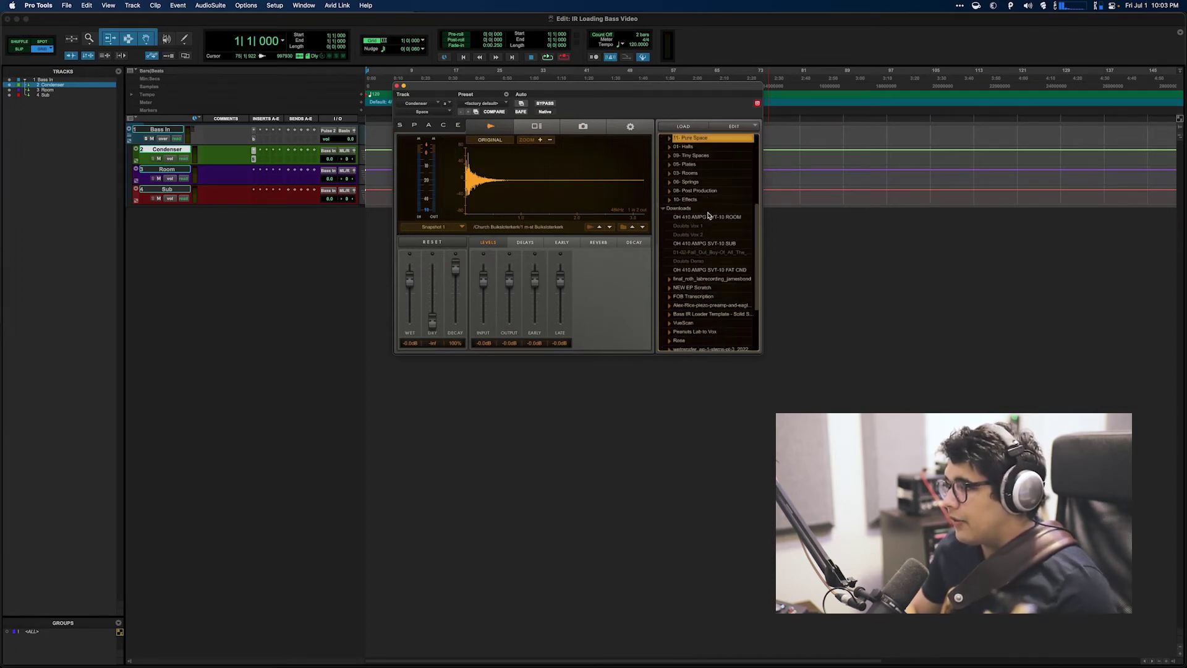
pyautogui.click(708, 270)
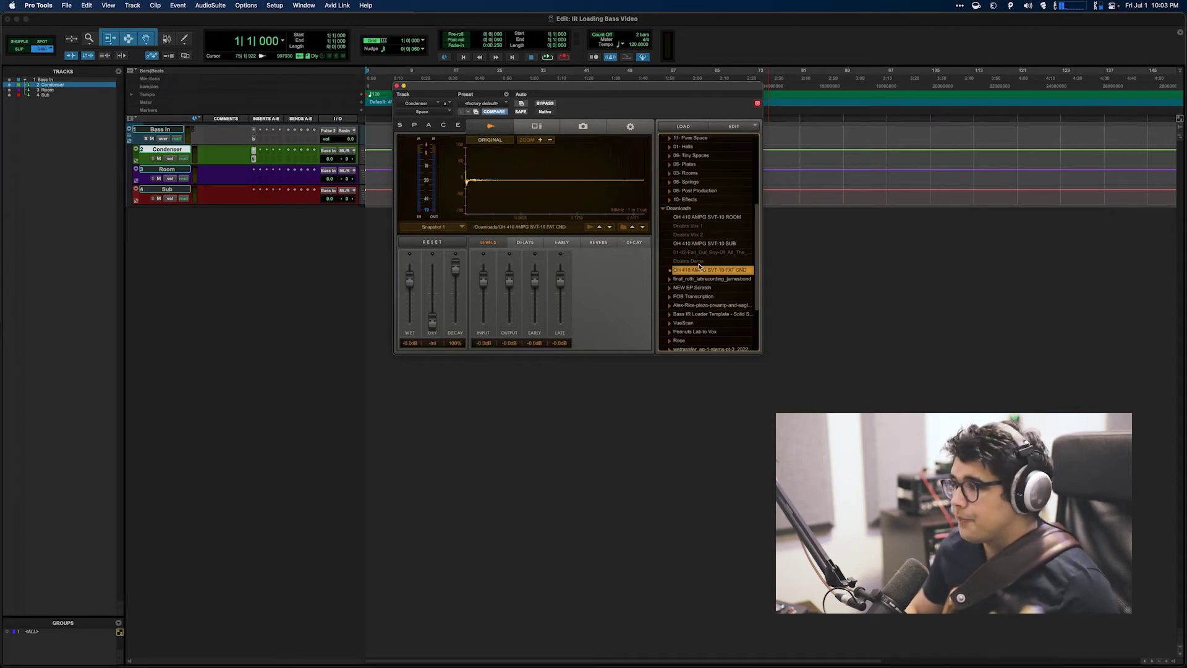
pyautogui.click(630, 126)
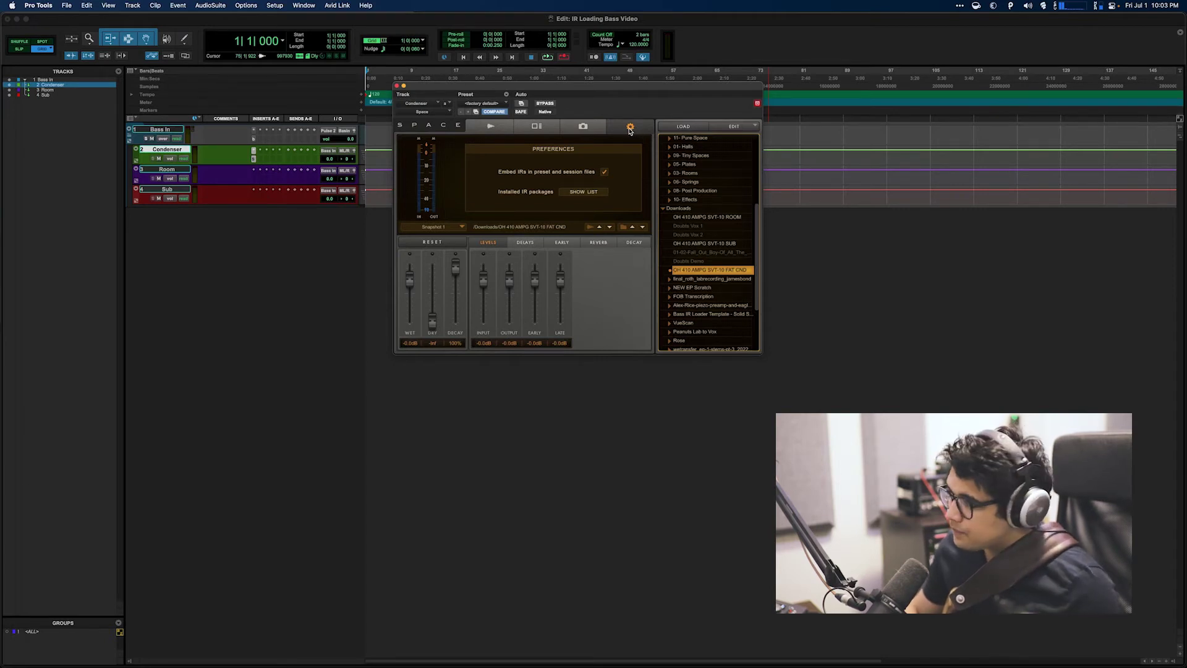
pyautogui.click(396, 87)
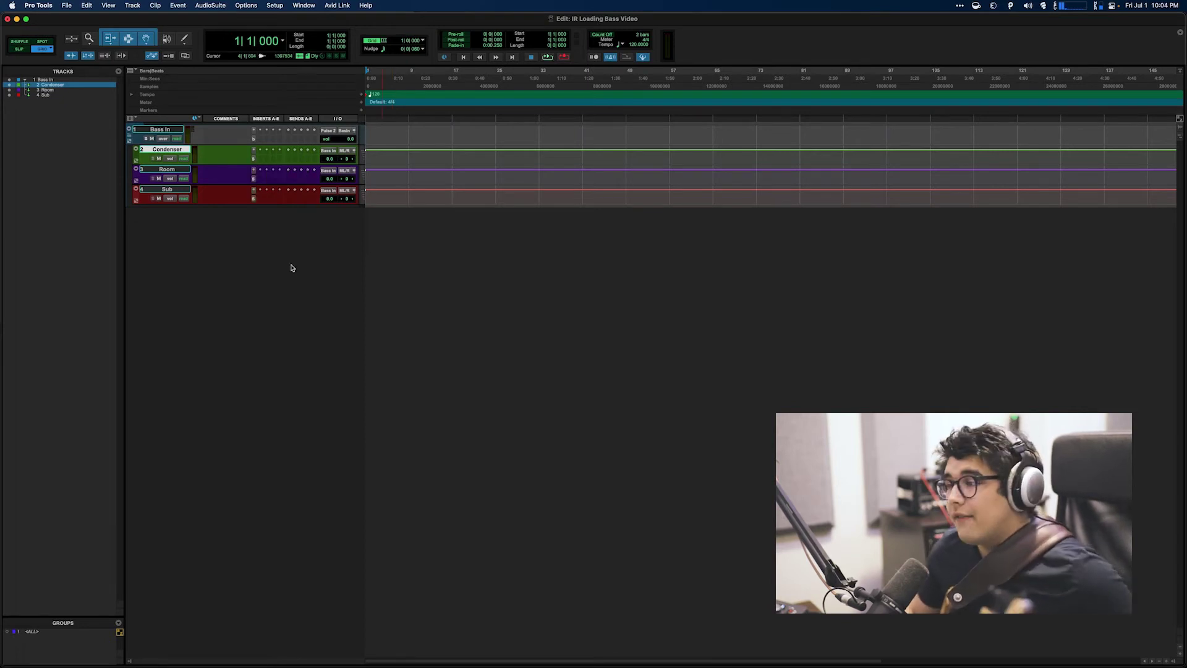
# Route the Condenser track's output to a new mono audio track named Bass Amp.
pyautogui.click(345, 152)
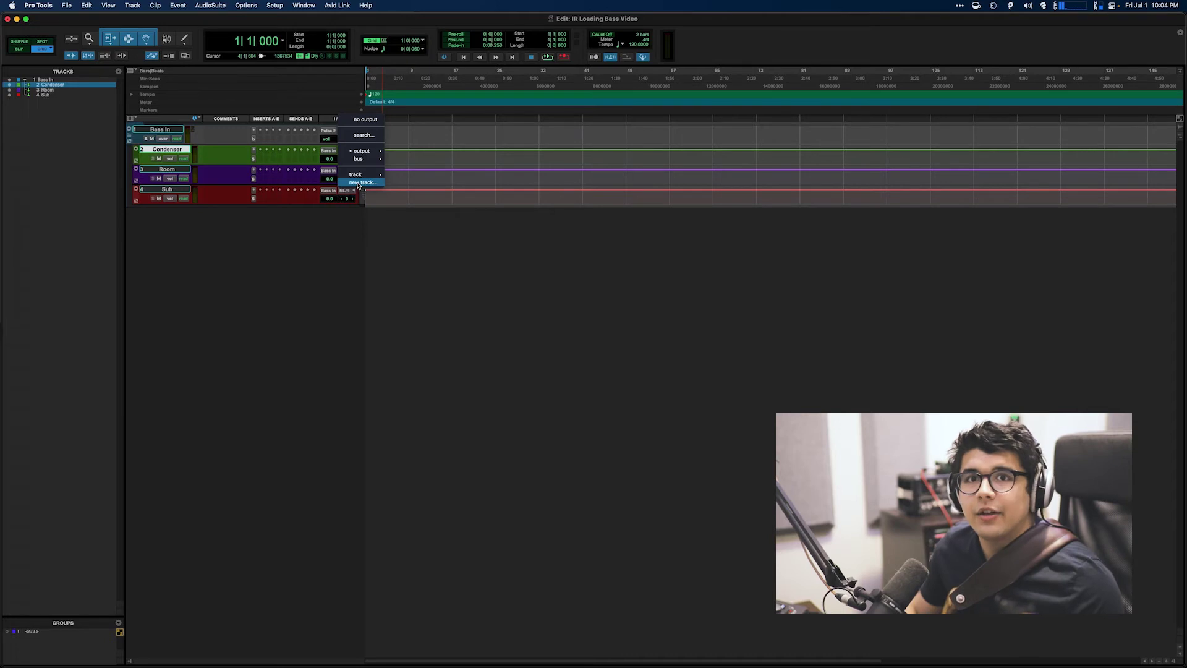
pyautogui.click(361, 182)
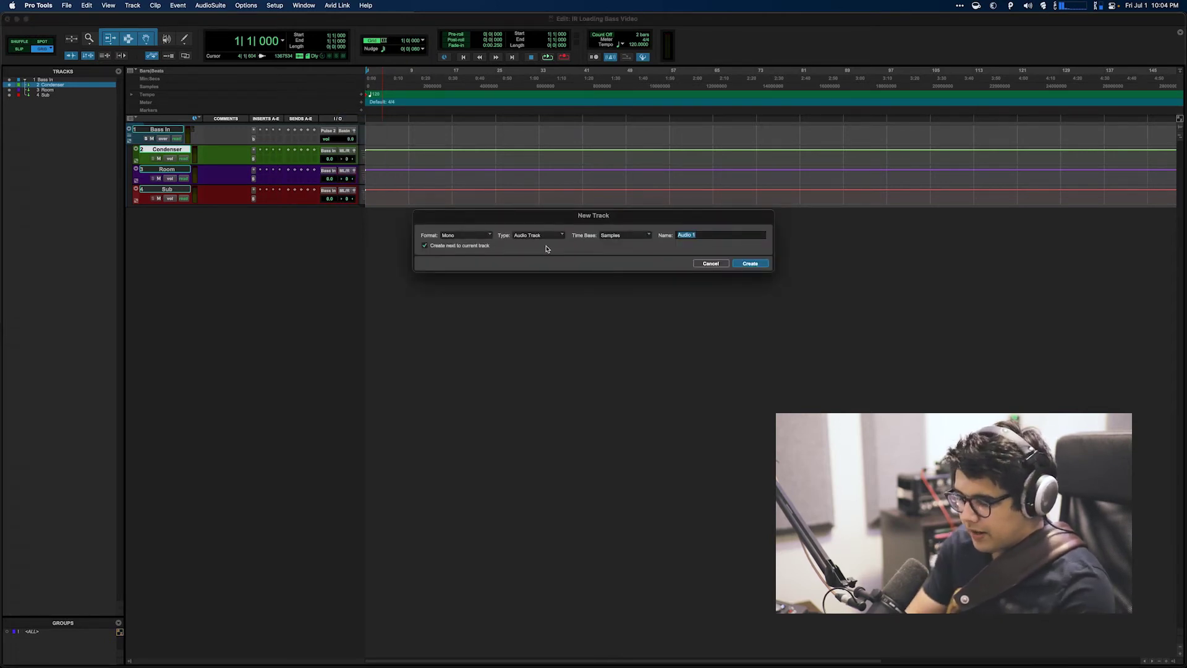
pyautogui.write('Bass Amp')
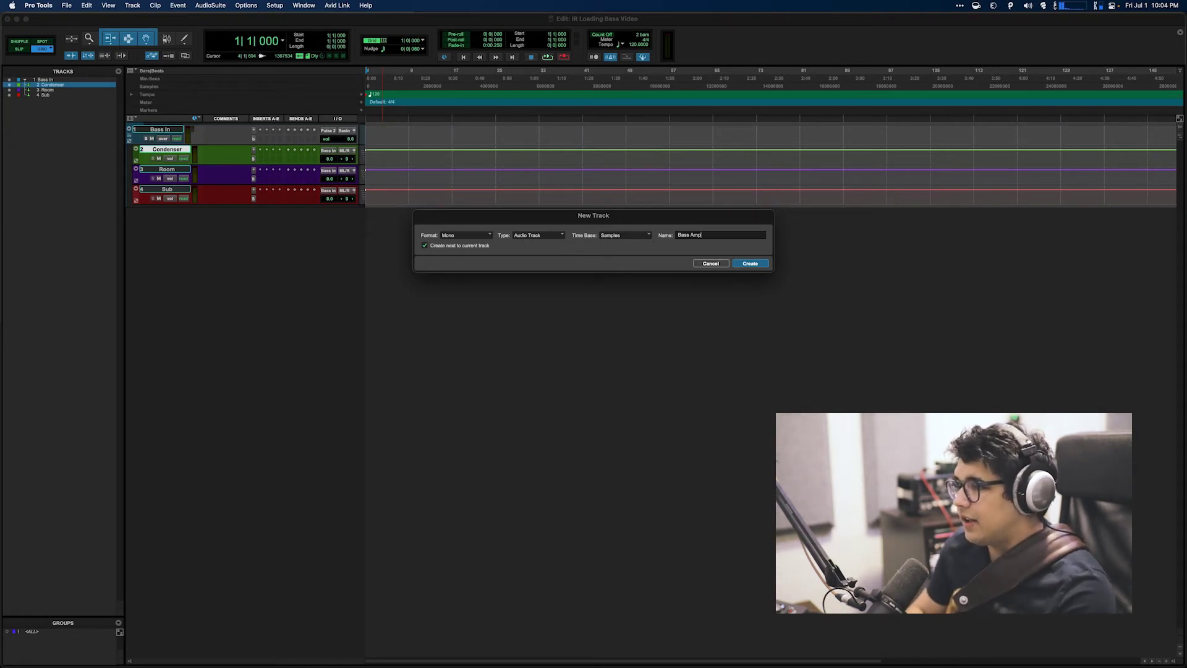
pyautogui.press('Return')
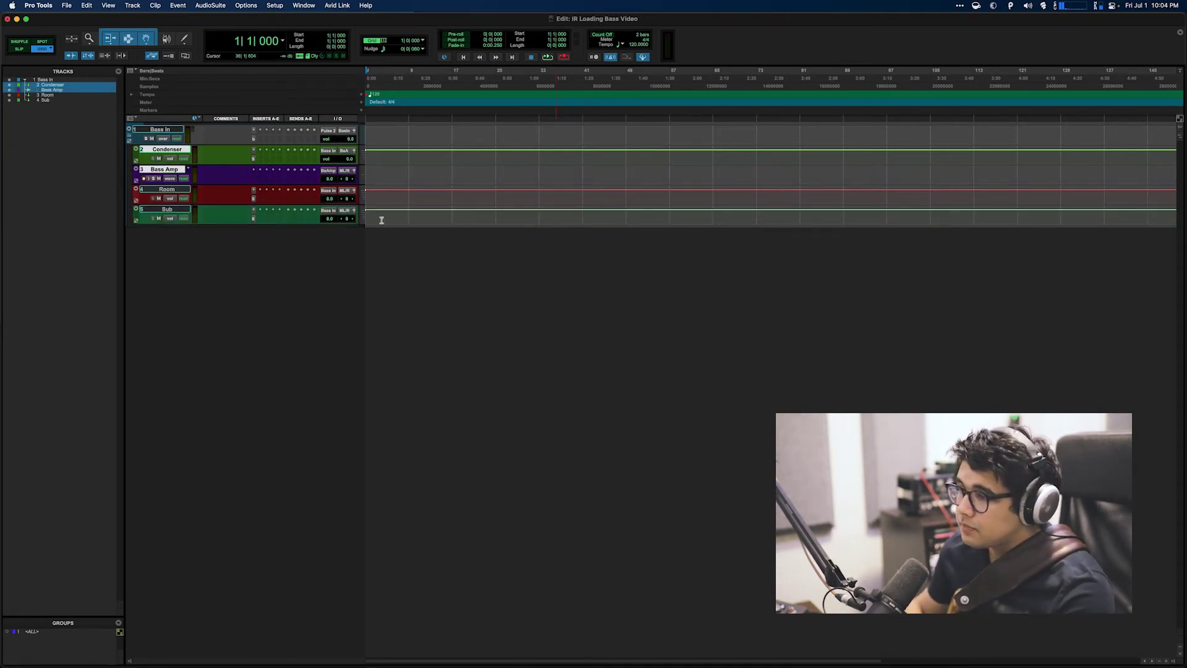
# Route the Room track's output to a new mono audio track named Bass Room.
pyautogui.click(343, 194)
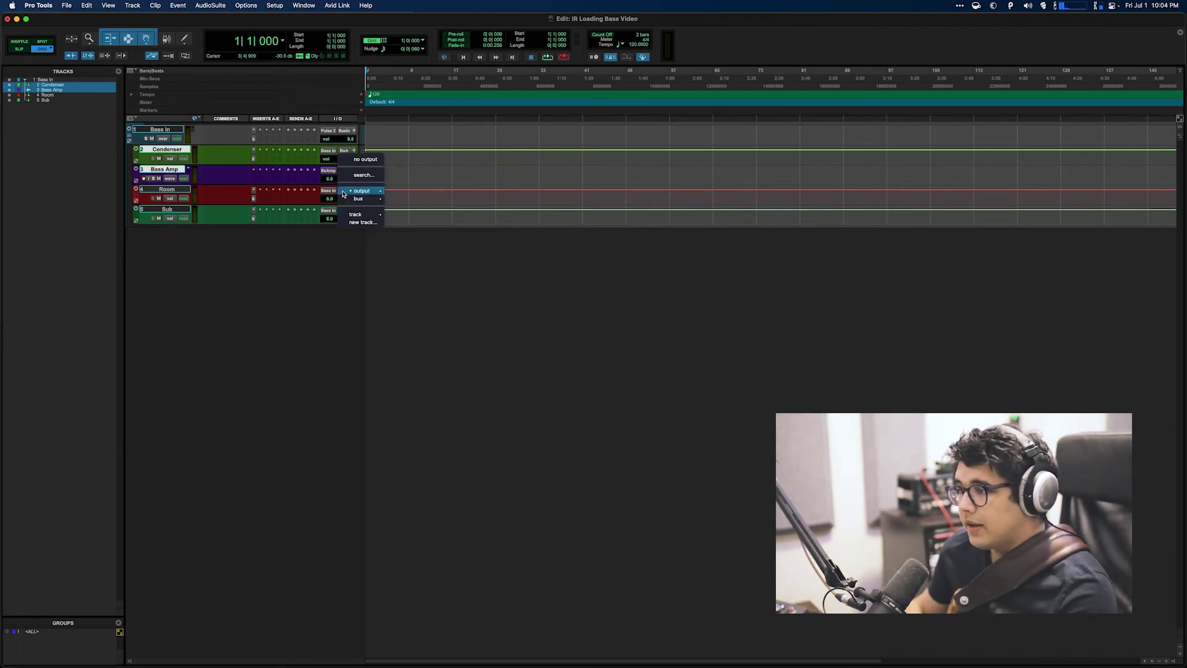
pyautogui.click(351, 222)
pyautogui.write('Bass Room')
pyautogui.press('Return')
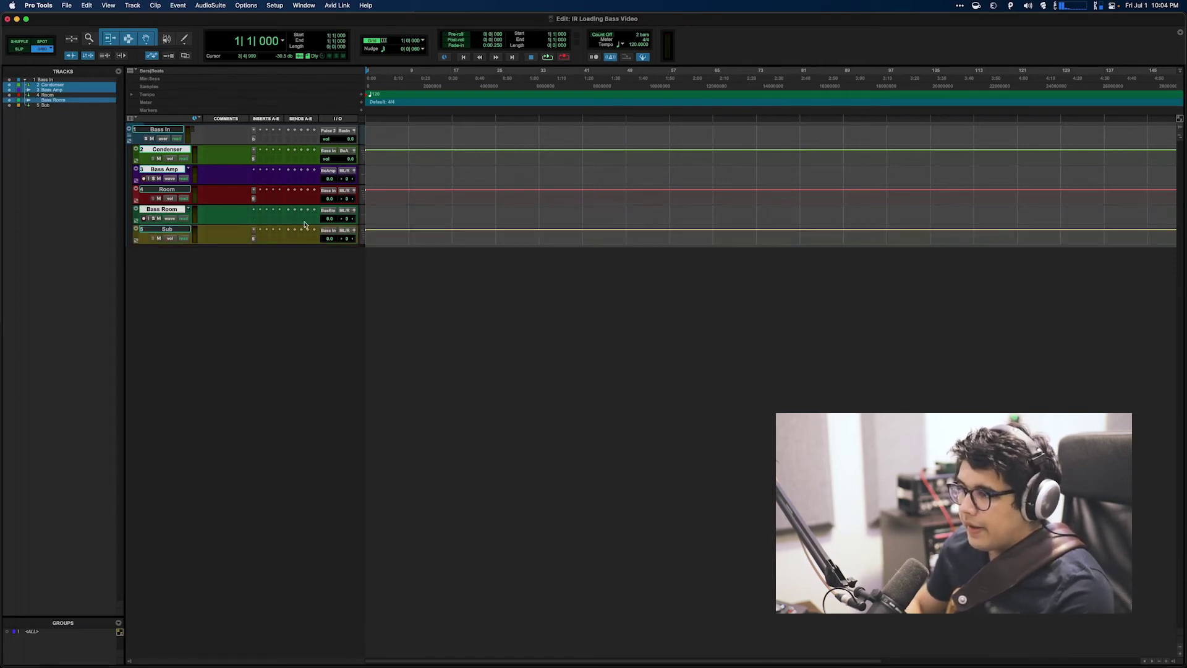
# Route the Sub track's output to a new mono audio track named Bass Sub, and move the three new audio tracks above Bass In.
pyautogui.click(348, 233)
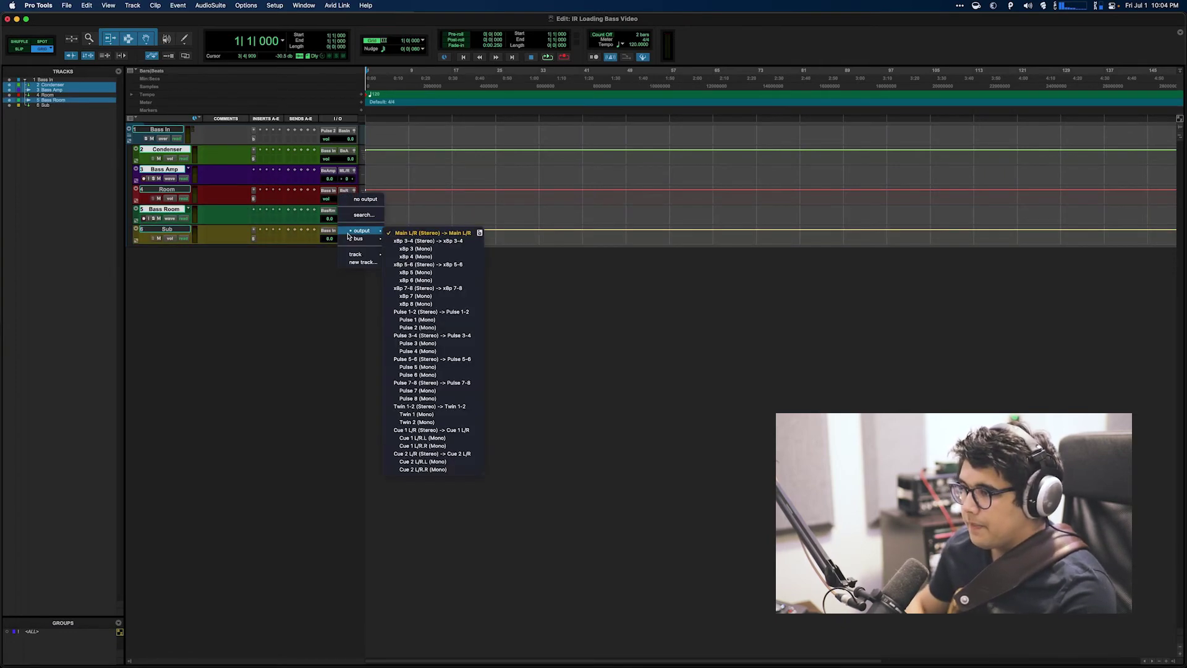
pyautogui.click(353, 267)
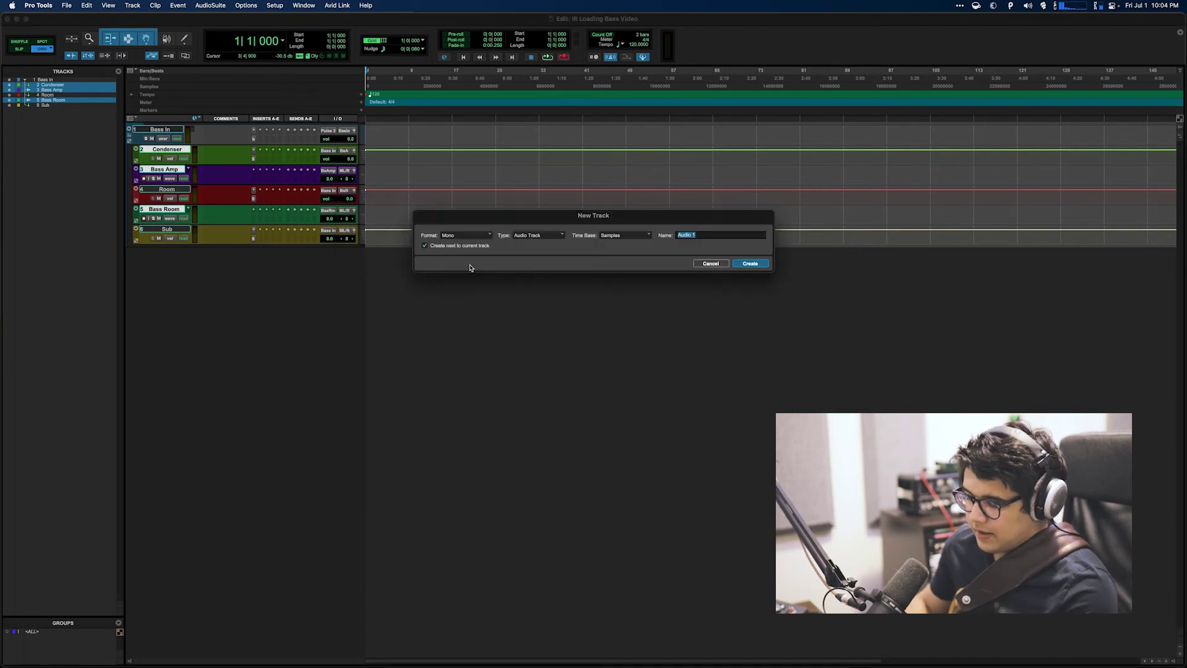
pyautogui.write('Bass Sub')
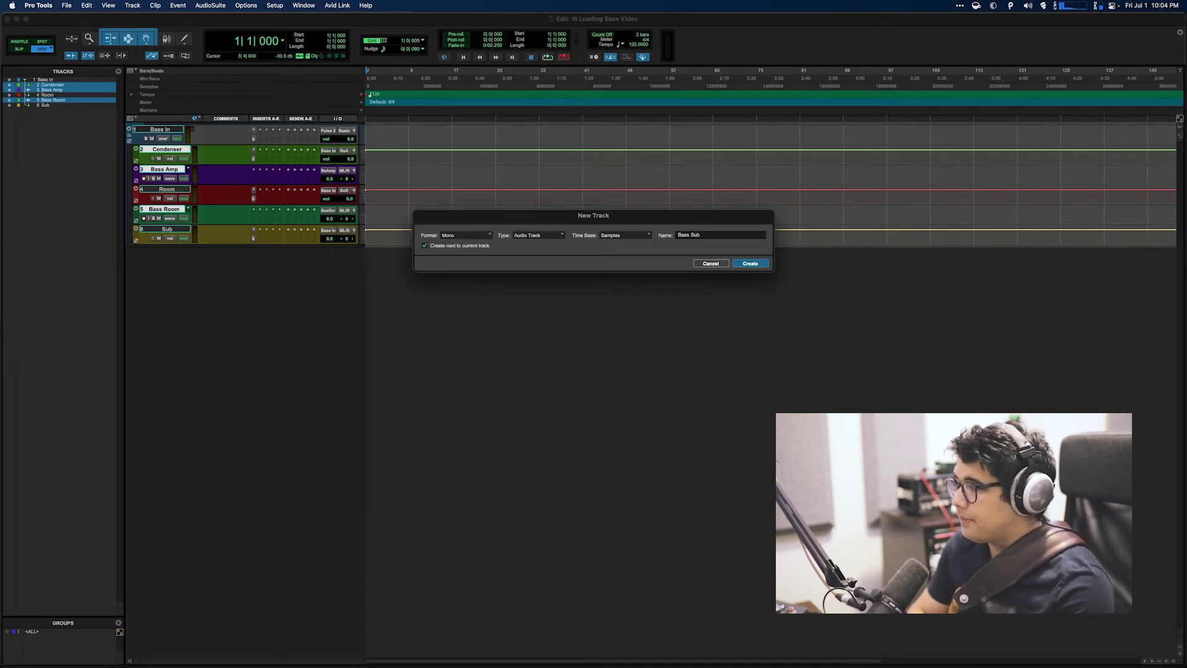
pyautogui.press('Return')
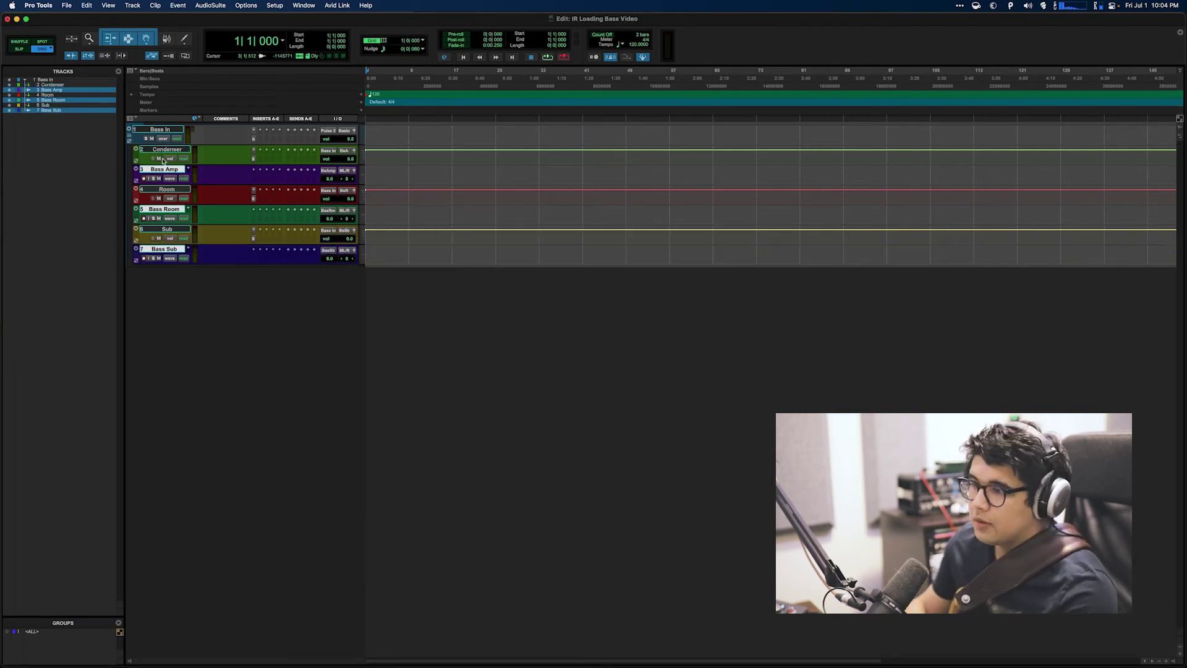
pyautogui.moveTo(163, 172); pyautogui.dragTo(158, 112)
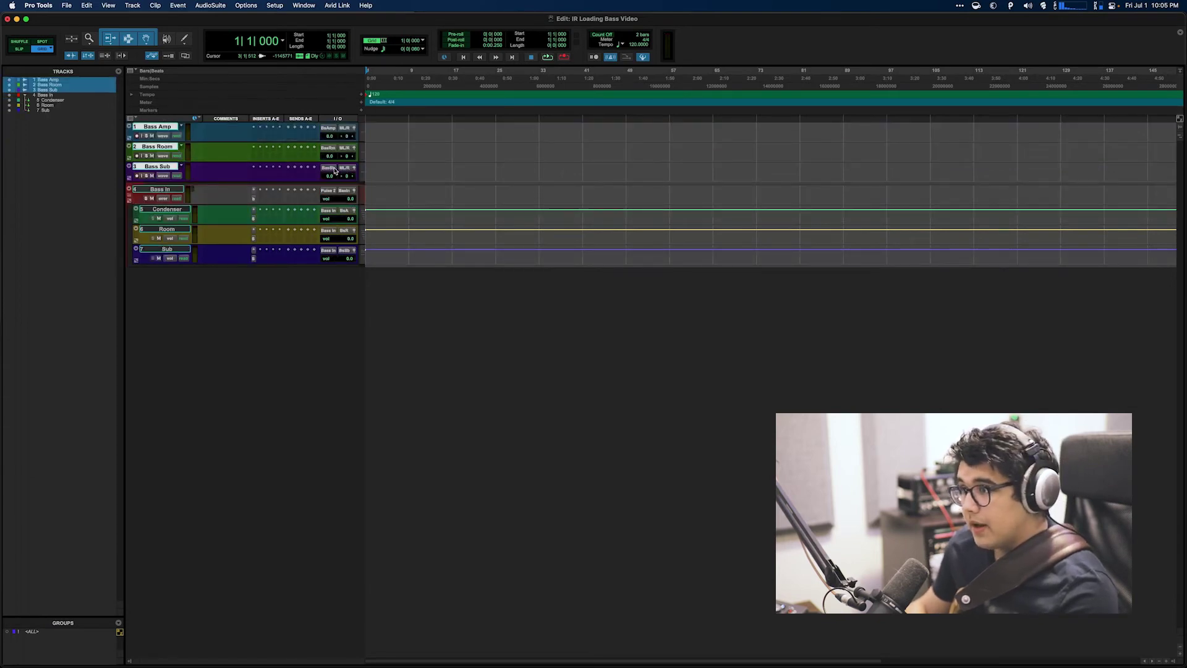
# Create one mono audio track named Bass DI next to the Bass Amp track.
pyautogui.click(160, 128)
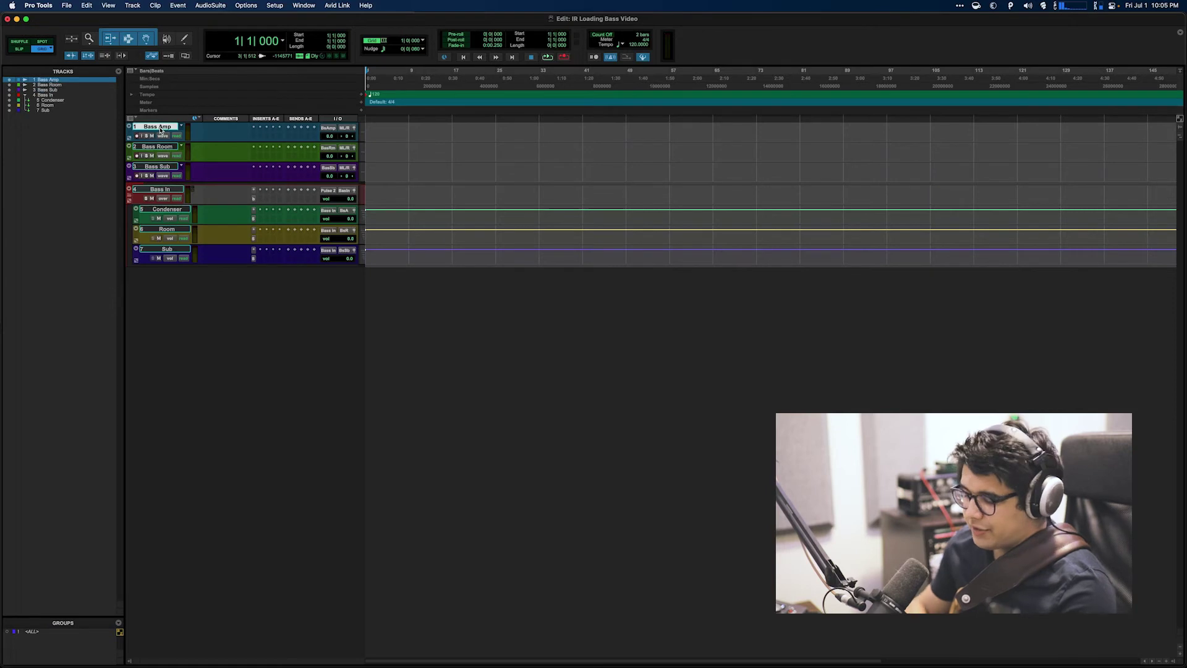
pyautogui.press('shift+super+n')
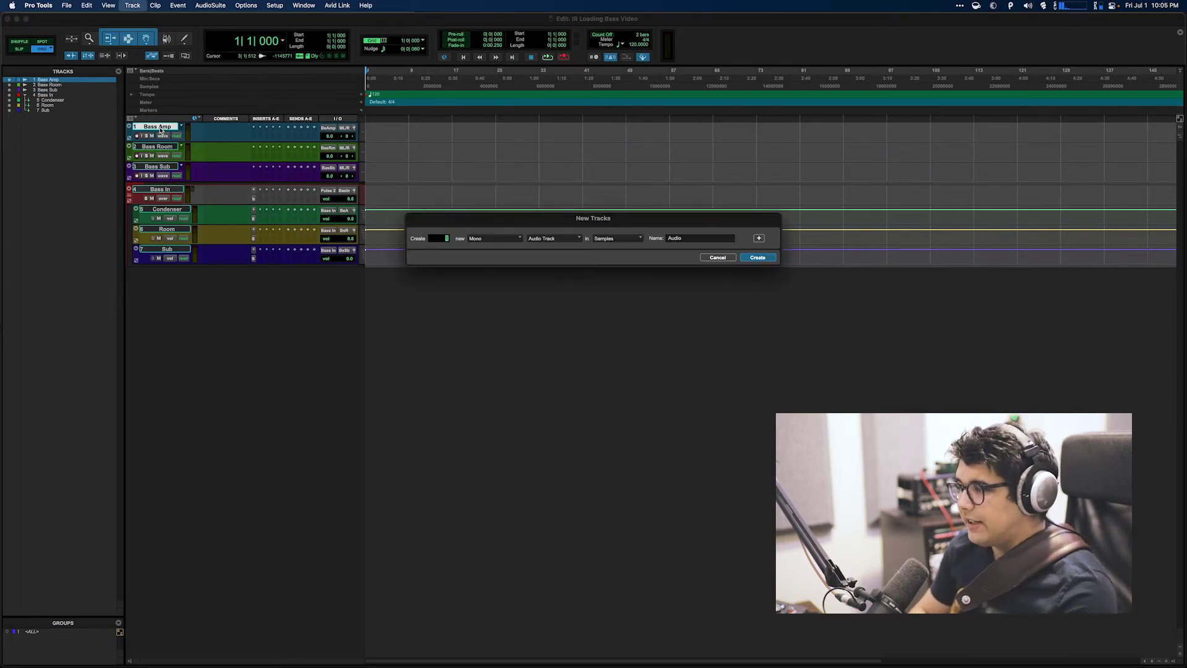
pyautogui.press('Tab')
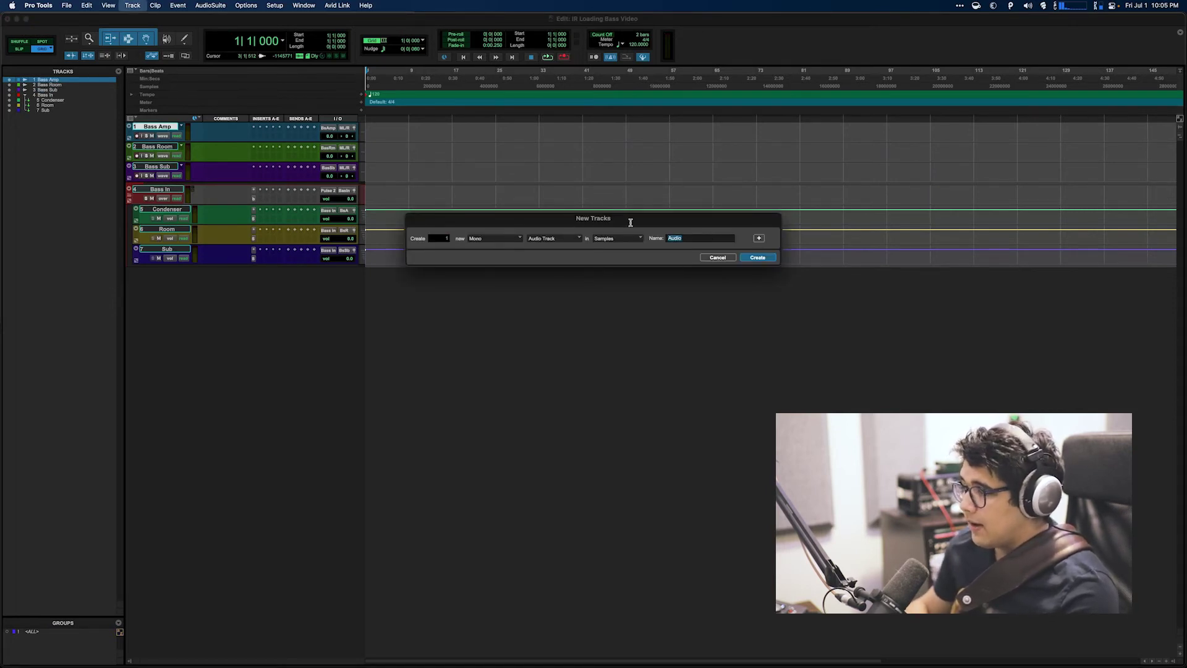
pyautogui.write('Bass DI')
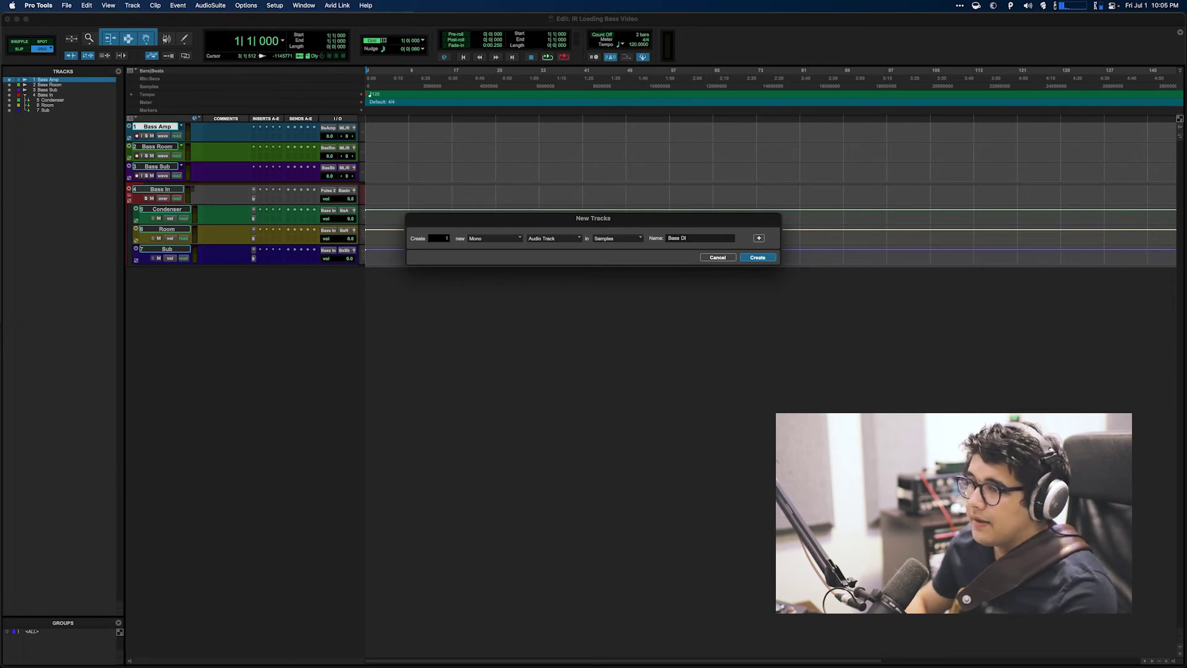
pyautogui.press('Return')
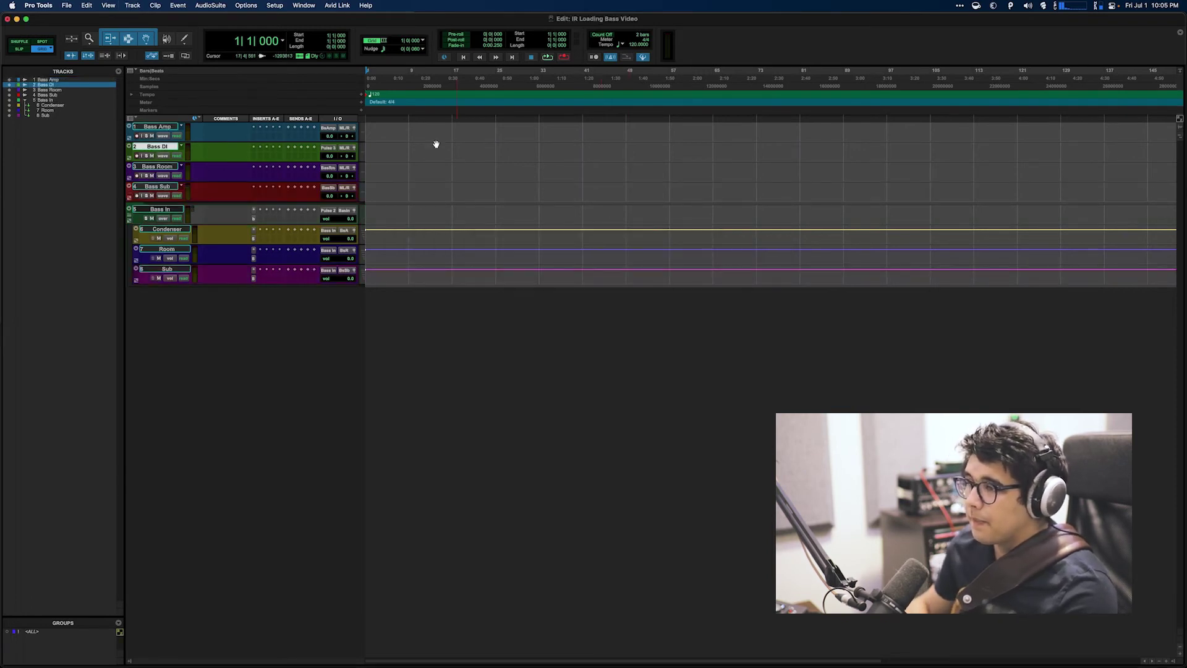
# Place the Bass DI track above Bass Amp and set its input to Pulse 2 (Mono).
pyautogui.click(336, 128)
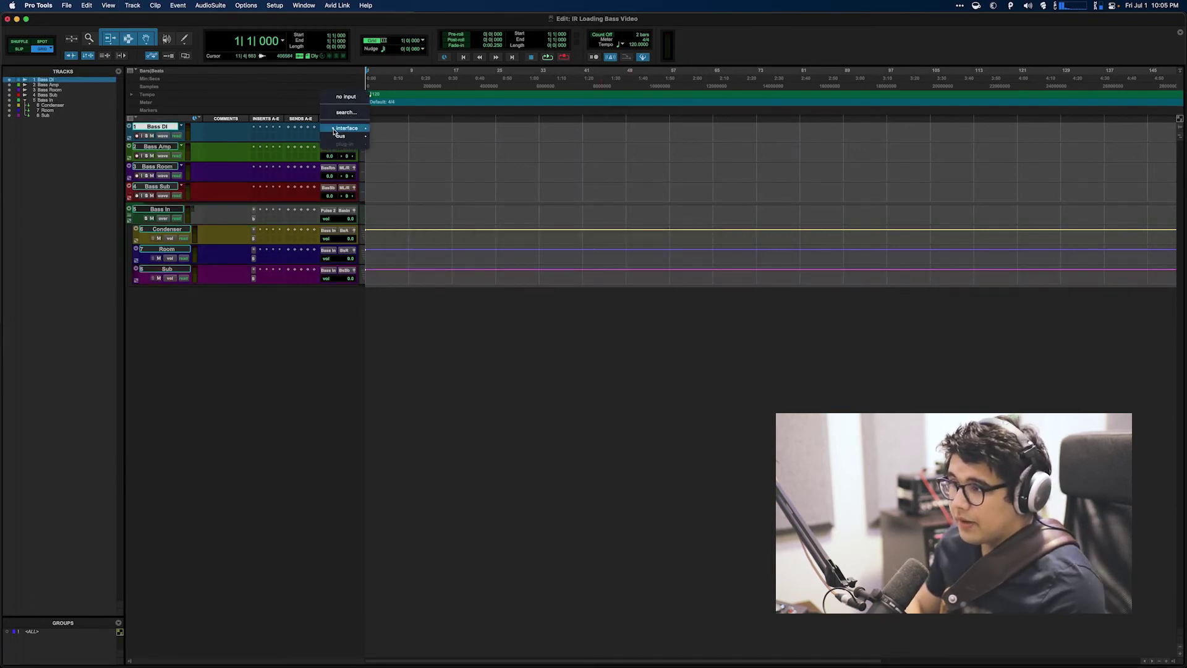
pyautogui.moveTo(347, 128)
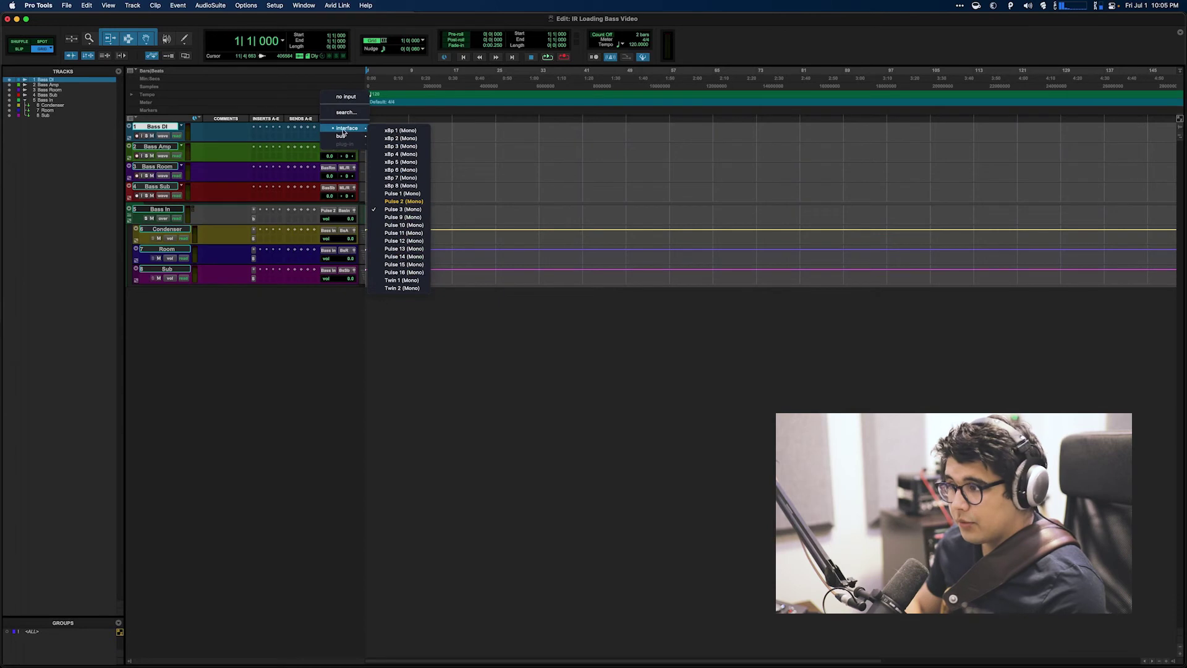
pyautogui.click(396, 204)
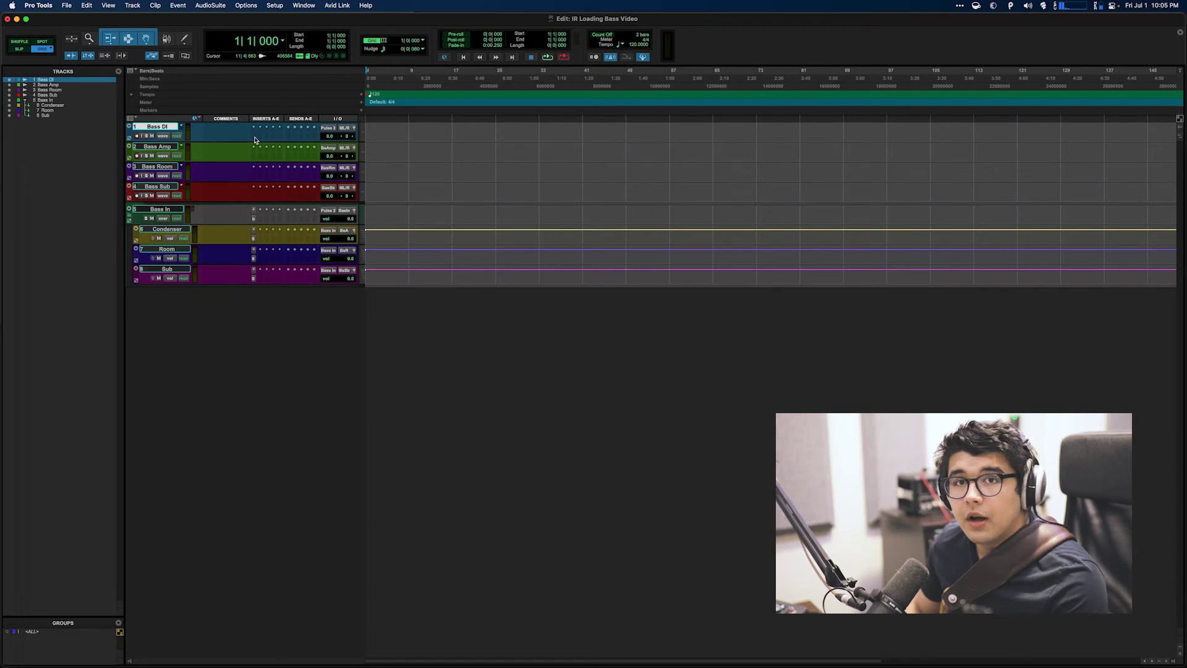
# Insert the EQ3 7-Band (mono) plug-in on the Bass DI track.
pyautogui.click(254, 140)
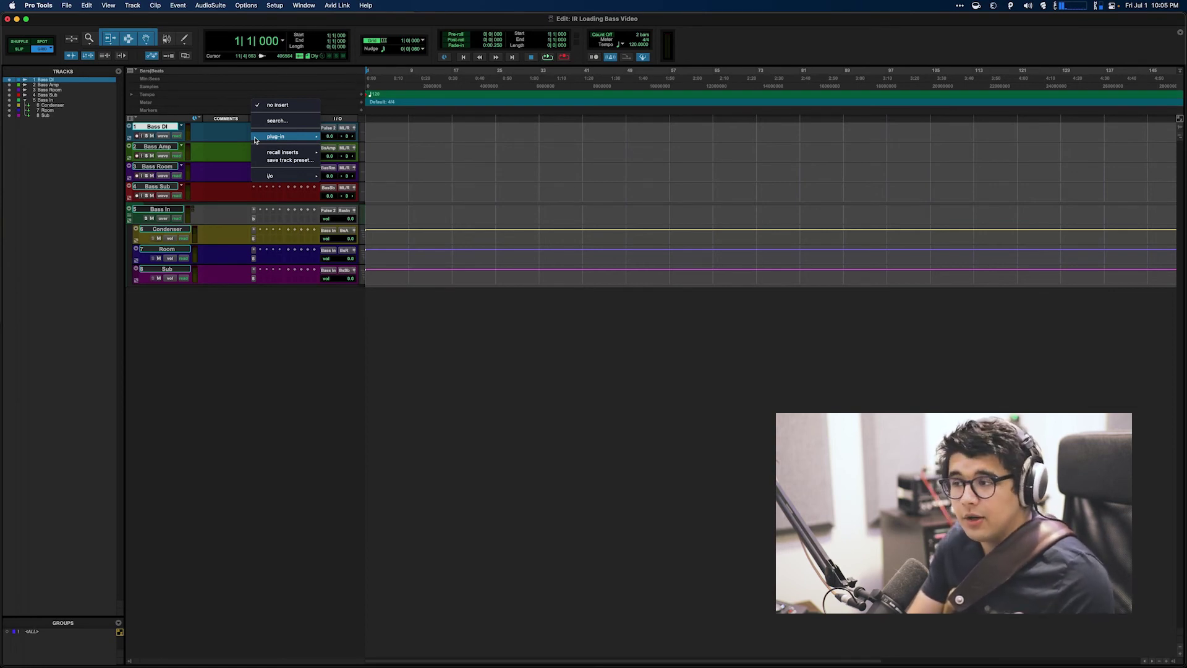
pyautogui.click(277, 120)
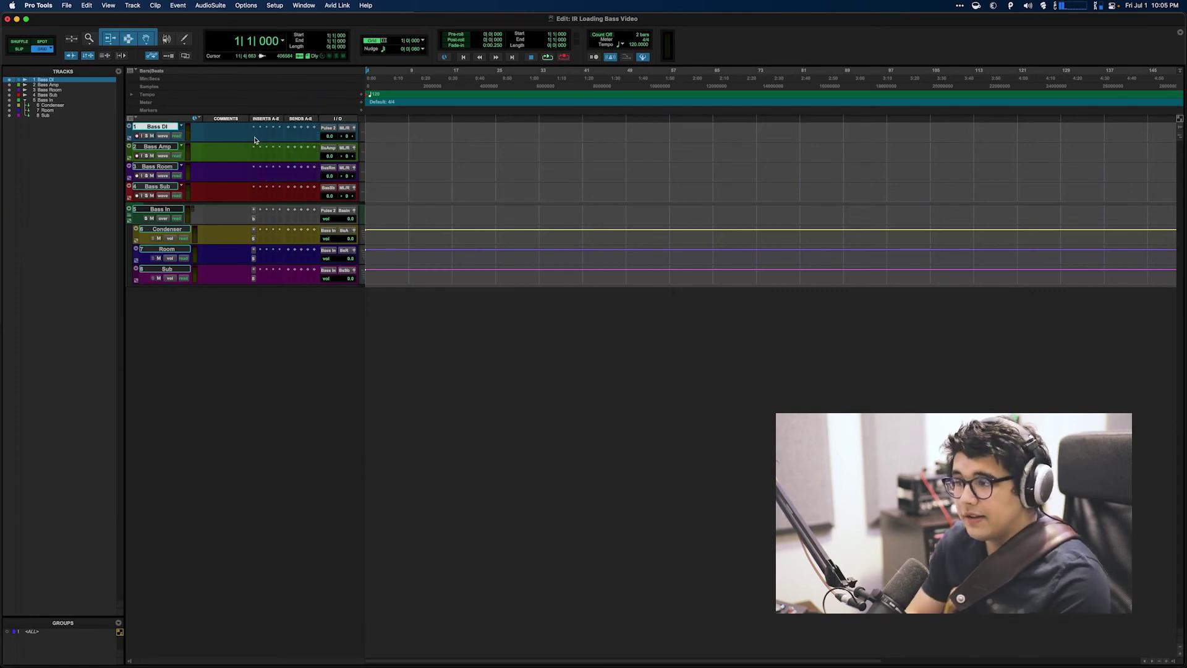
pyautogui.write('eq')
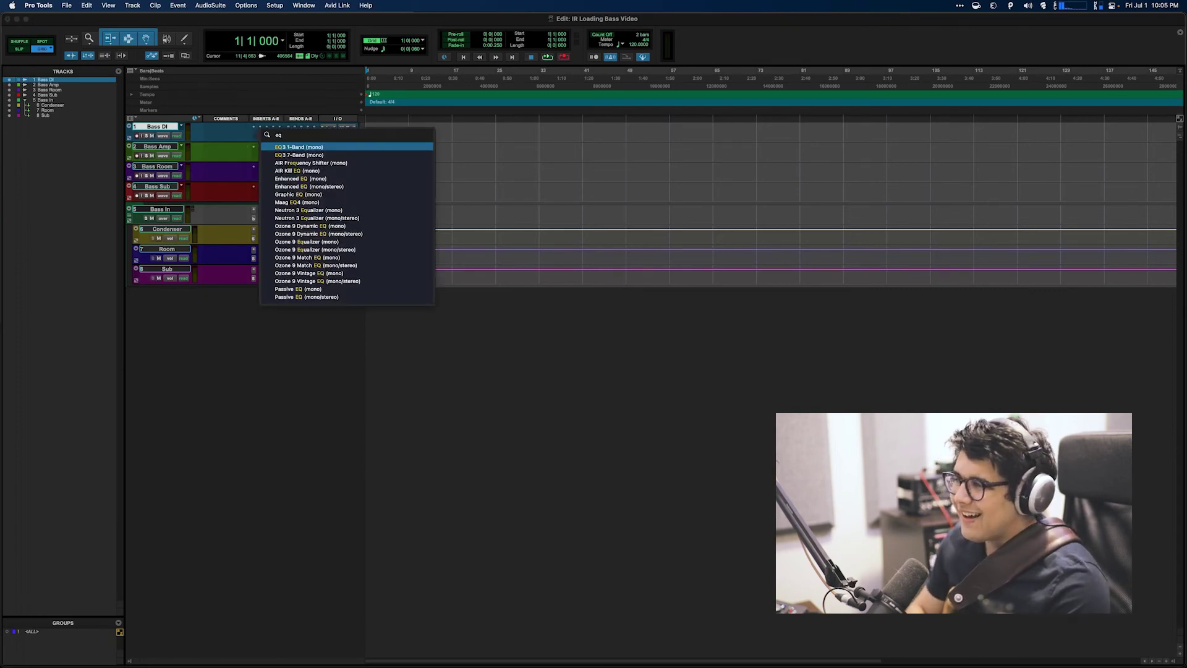
pyautogui.click(426, 154)
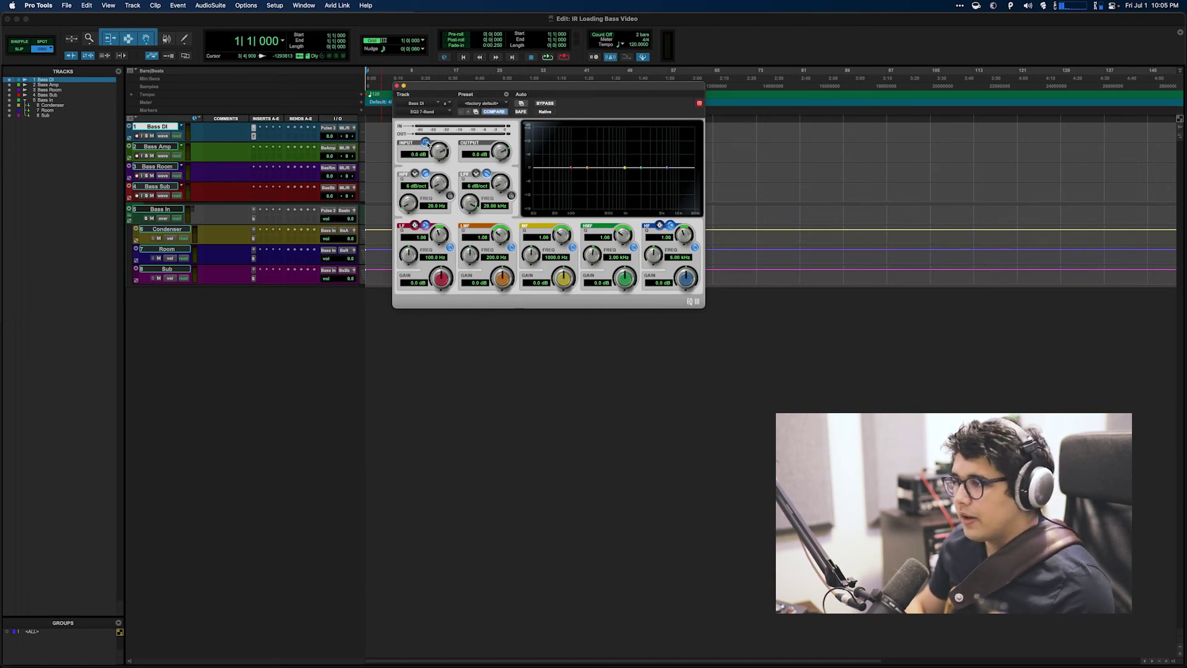
# Shape the Bass DI EQ with a high boost, a low boost of about 3.6 dB and a low-mid cut of about 6.1 dB at Q 2.11.
pyautogui.moveTo(665, 168); pyautogui.dragTo(664, 155)
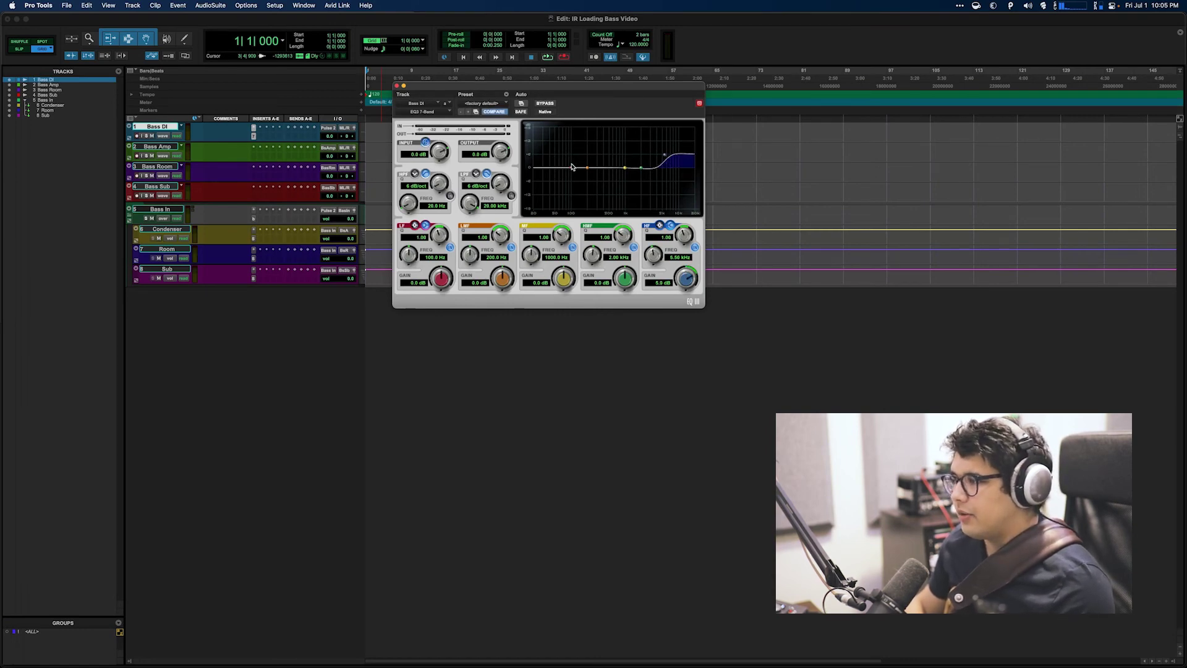
pyautogui.moveTo(570, 168); pyautogui.dragTo(591, 183)
pyautogui.moveTo(504, 243); pyautogui.dragTo(506, 232)
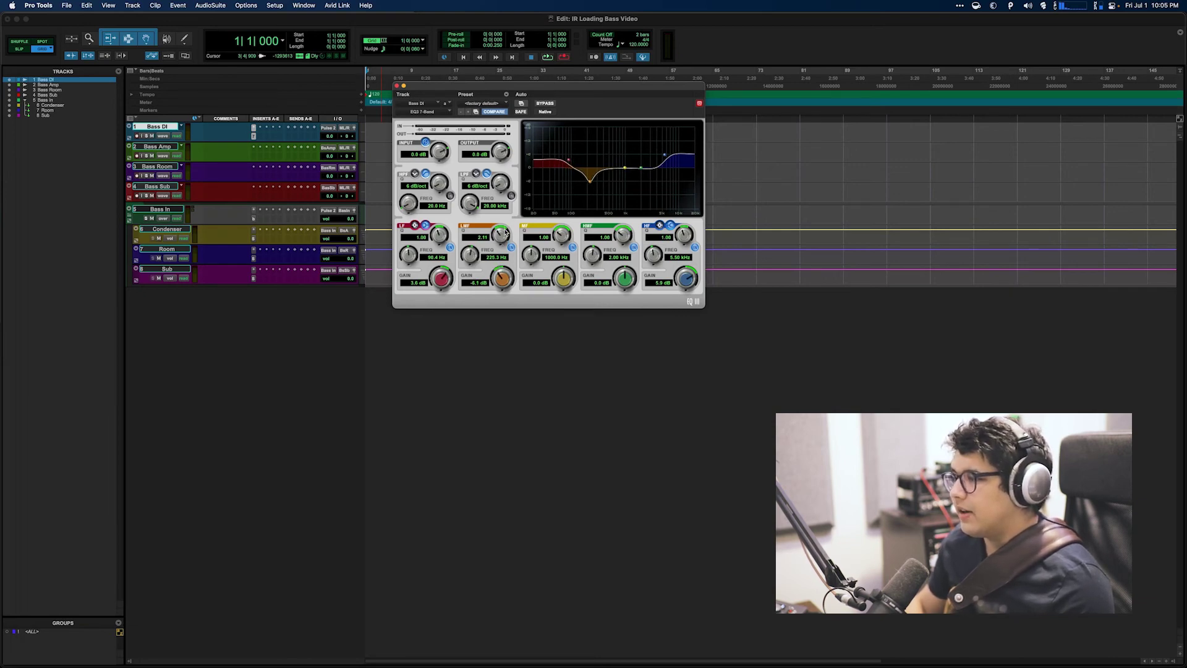
pyautogui.click(397, 85)
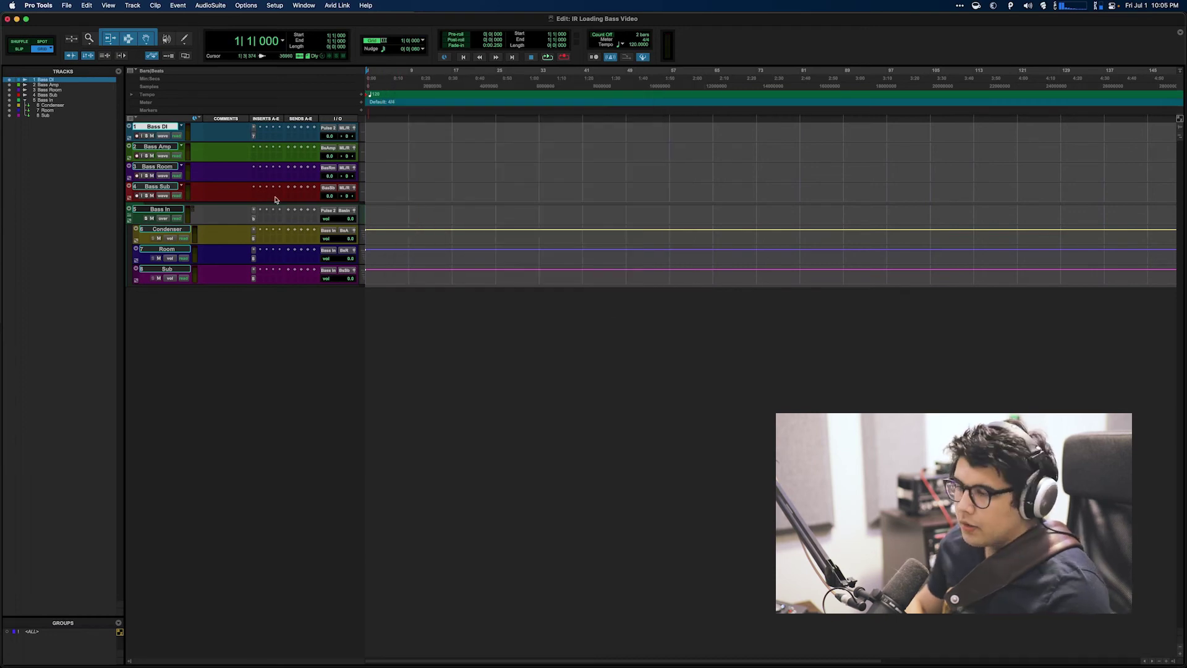
# Group the Bass DI, Bass Amp, Bass Room and Bass Sub tracks as a Mix/Edit group named Bass.
pyautogui.keyDown('shift'); pyautogui.click(164, 189); pyautogui.keyUp('shift')
pyautogui.press('super+g')
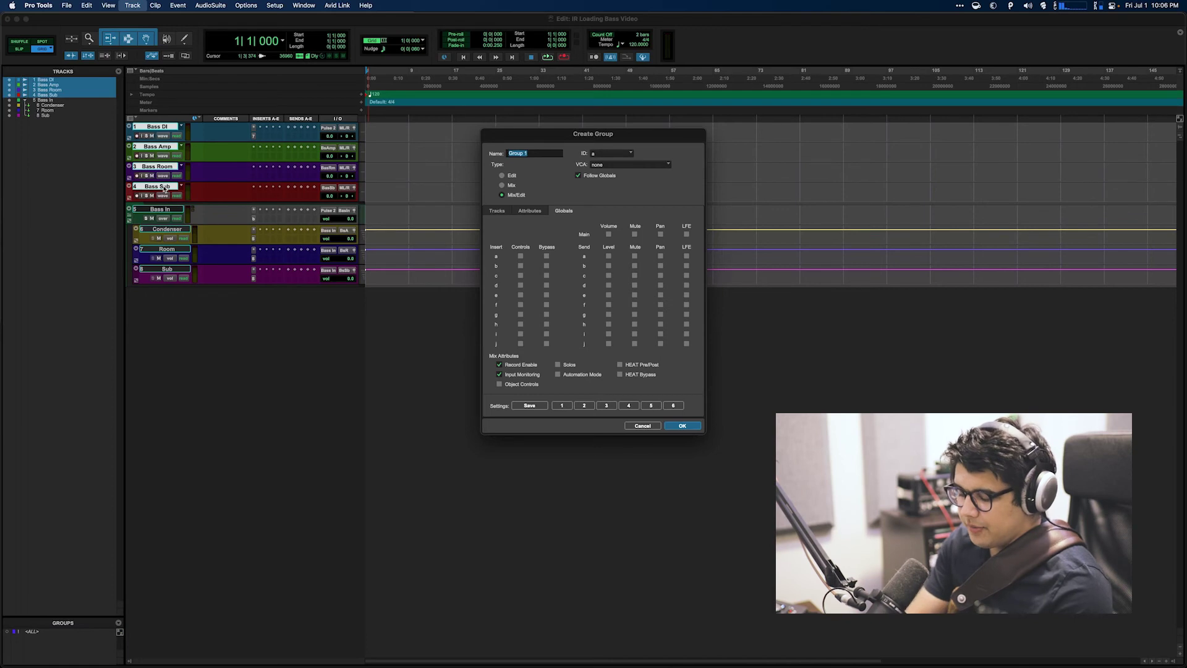
pyautogui.write('Bass')
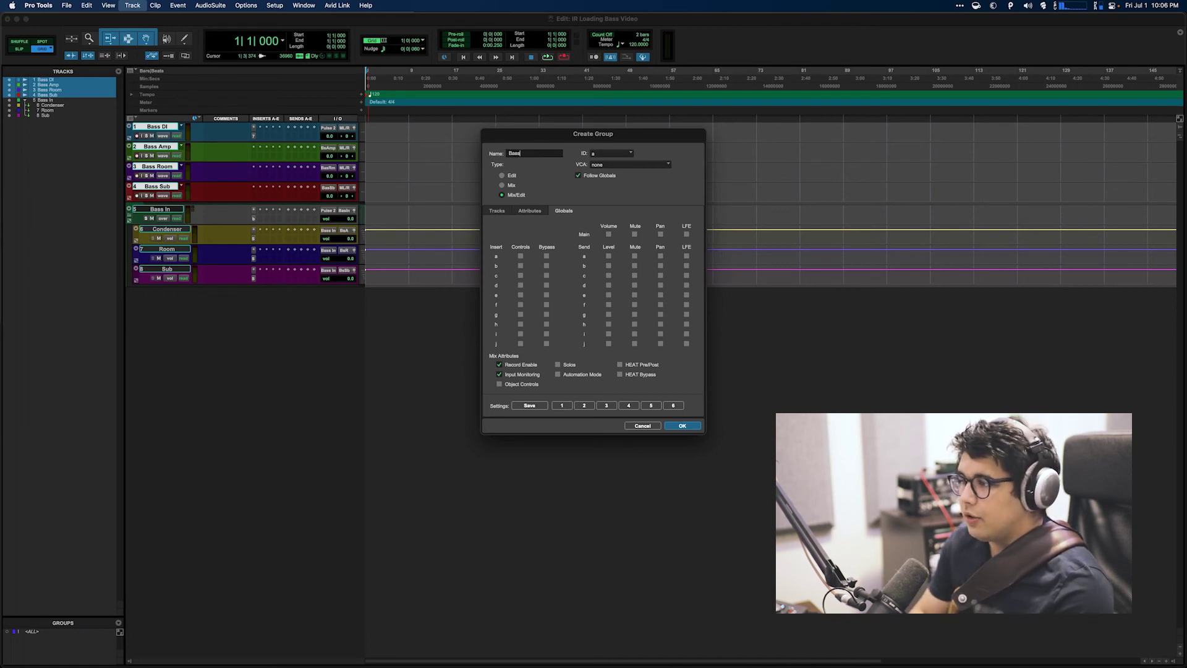
pyautogui.press('Return')
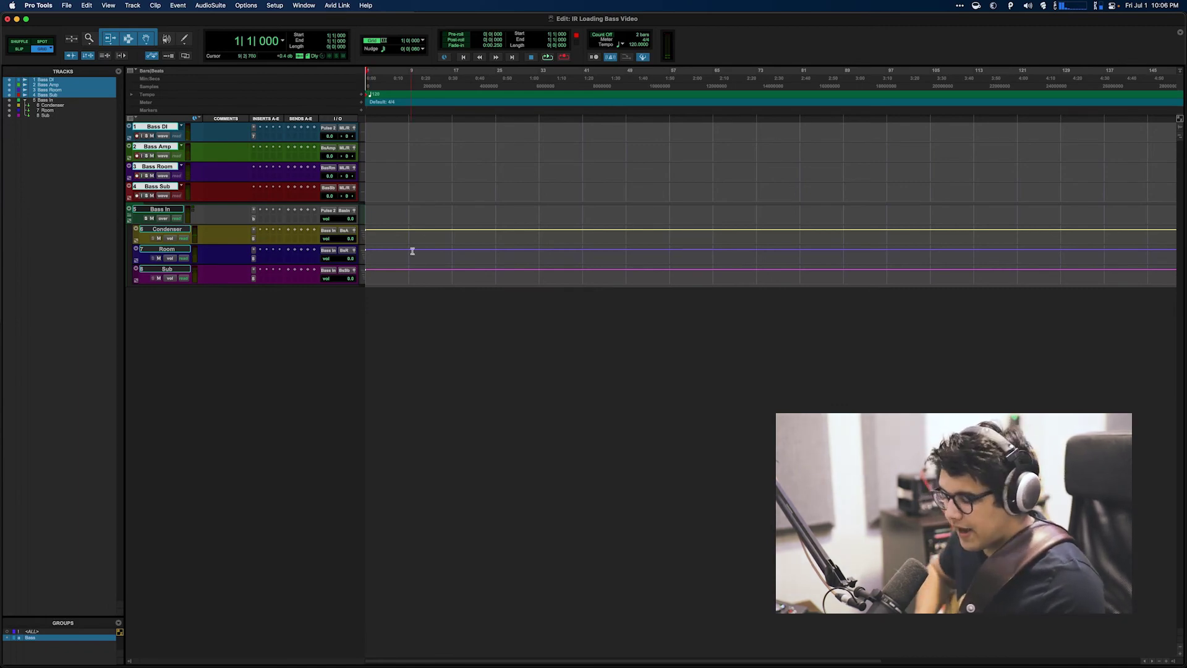
# Raise the Room aux track's fader to about +6.5 dB in the mixer and return to the Edit window.
pyautogui.press('super+equal')
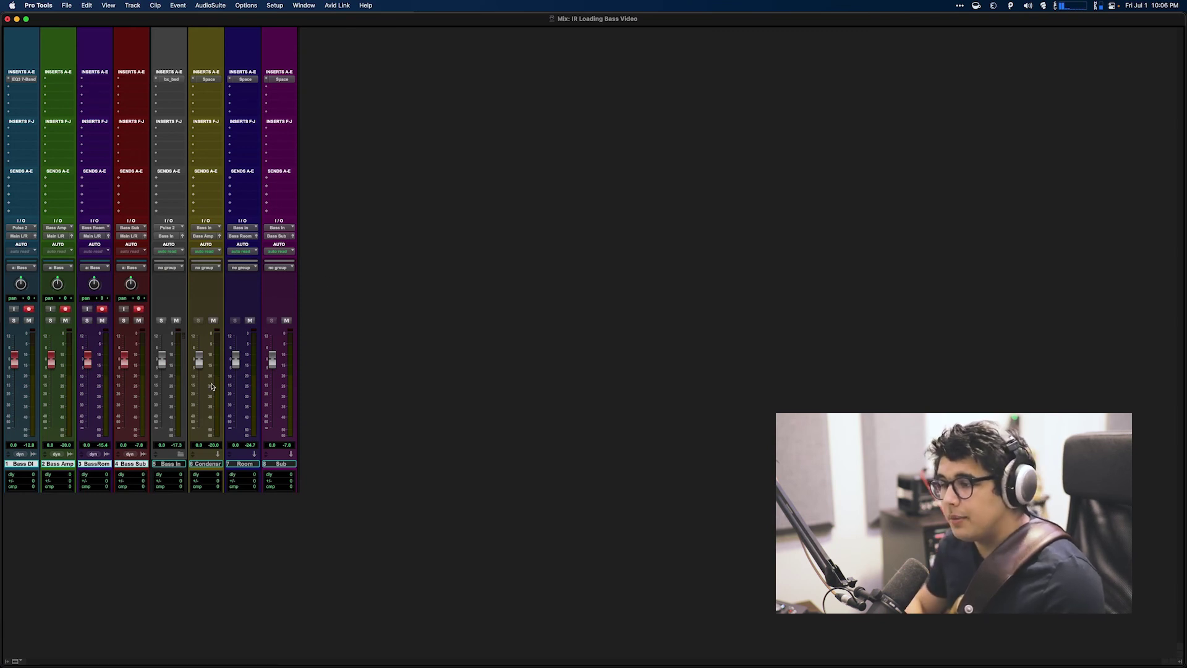
pyautogui.moveTo(237, 363); pyautogui.dragTo(237, 349)
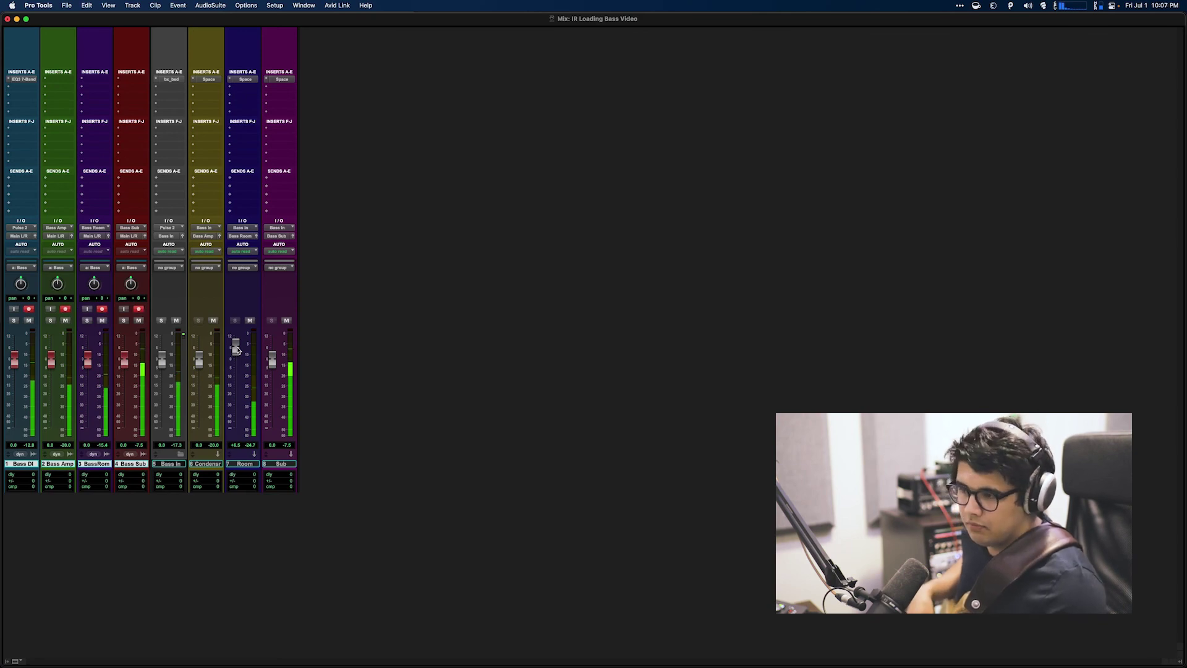
pyautogui.press('super+equal')
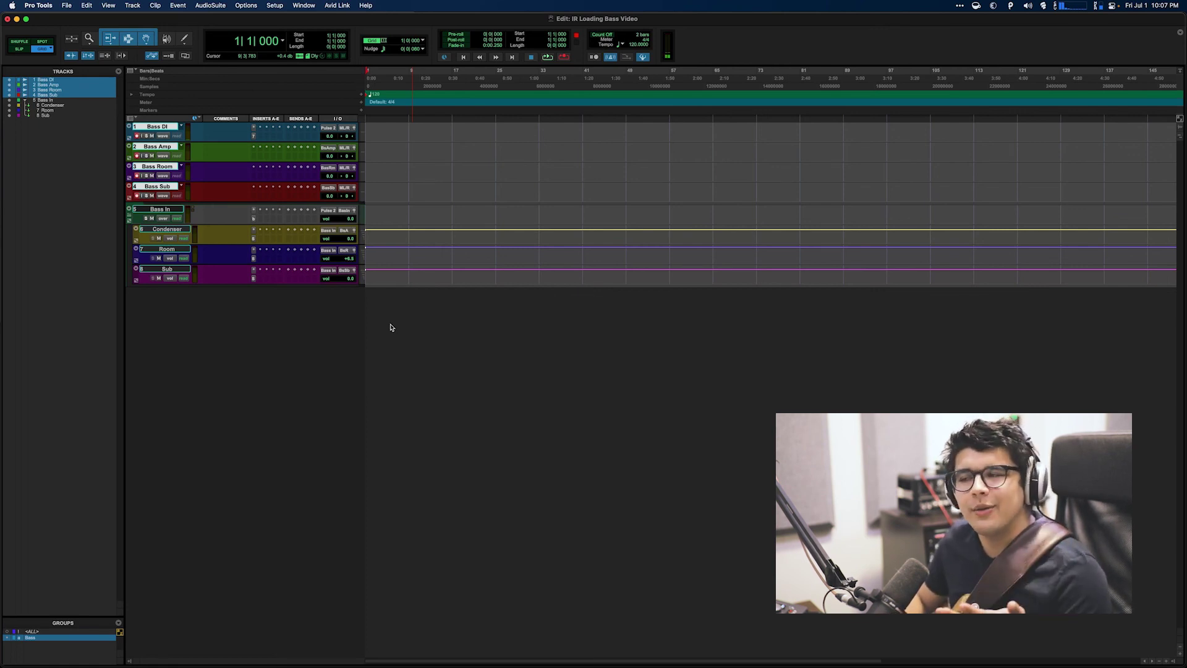
# Start recording the bass on the four armed Bass group tracks.
pyautogui.press('super+space')
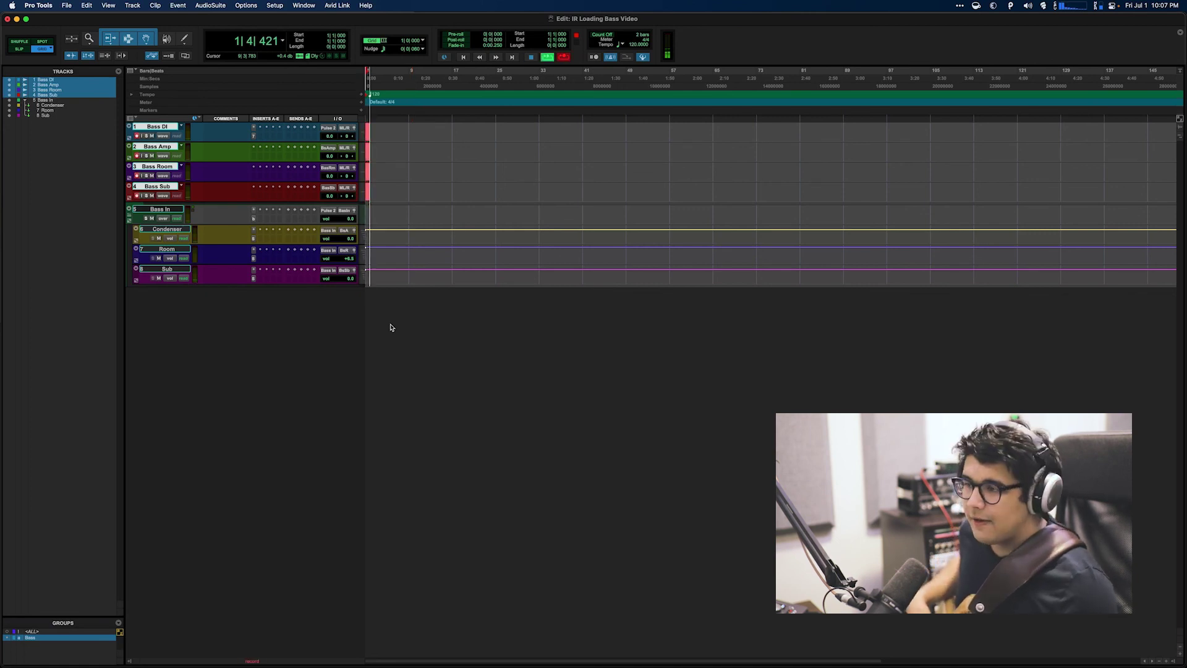